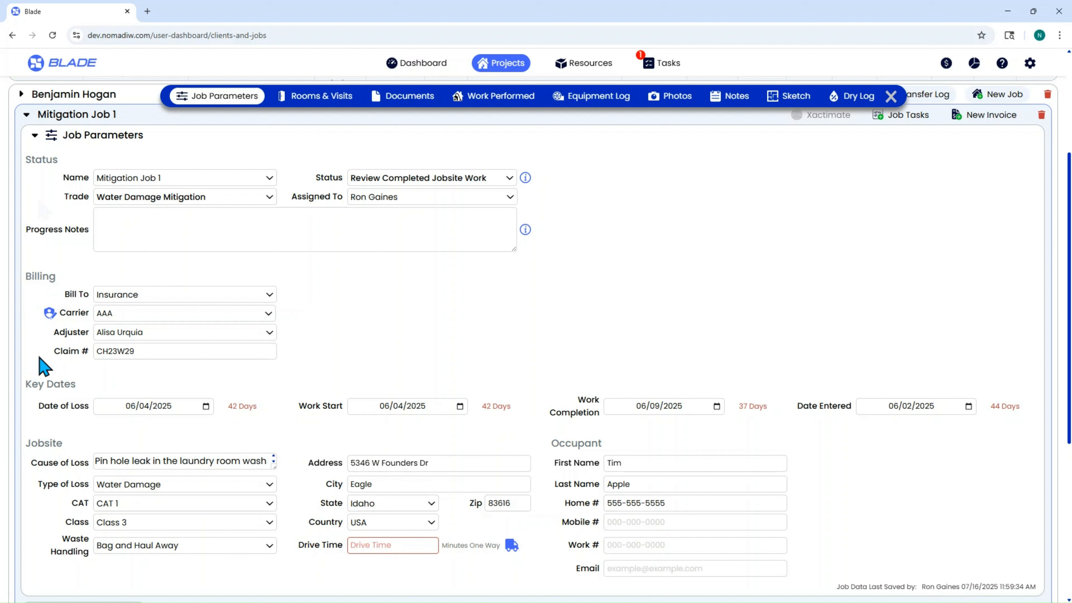
# Step: Set Mitigation Job 1's trade to Fire - Smoke Restoration
pyautogui.click(186, 207)
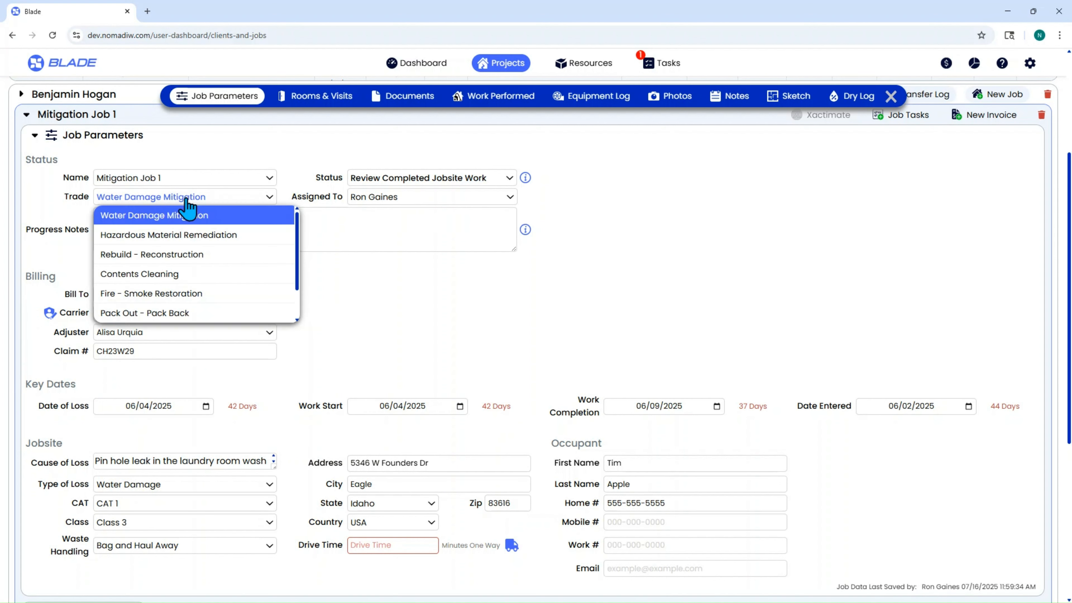
pyautogui.scroll(-2, 215, 253)
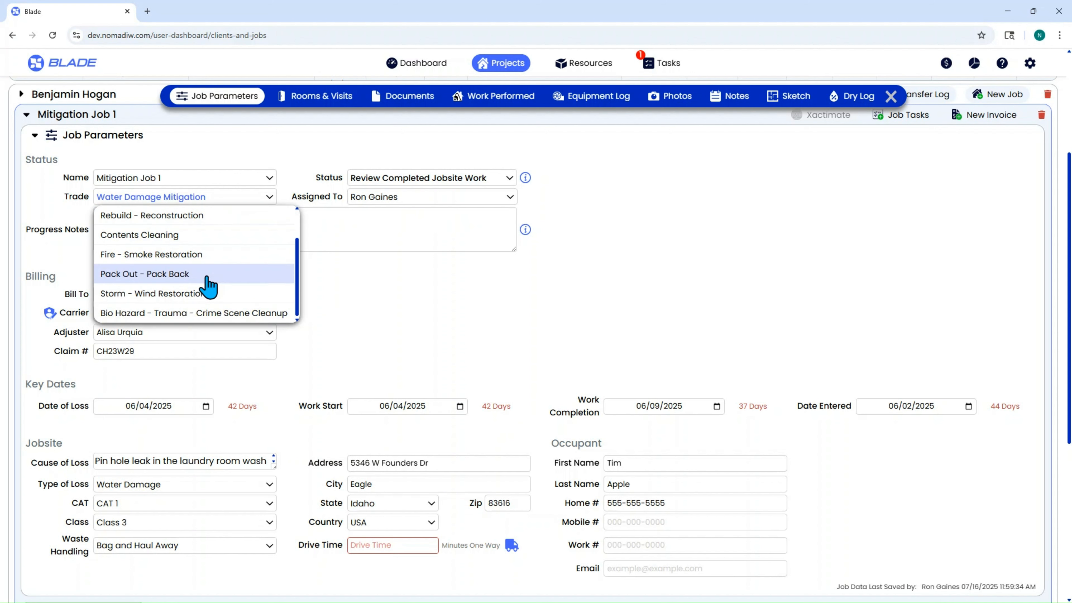
pyautogui.click(201, 255)
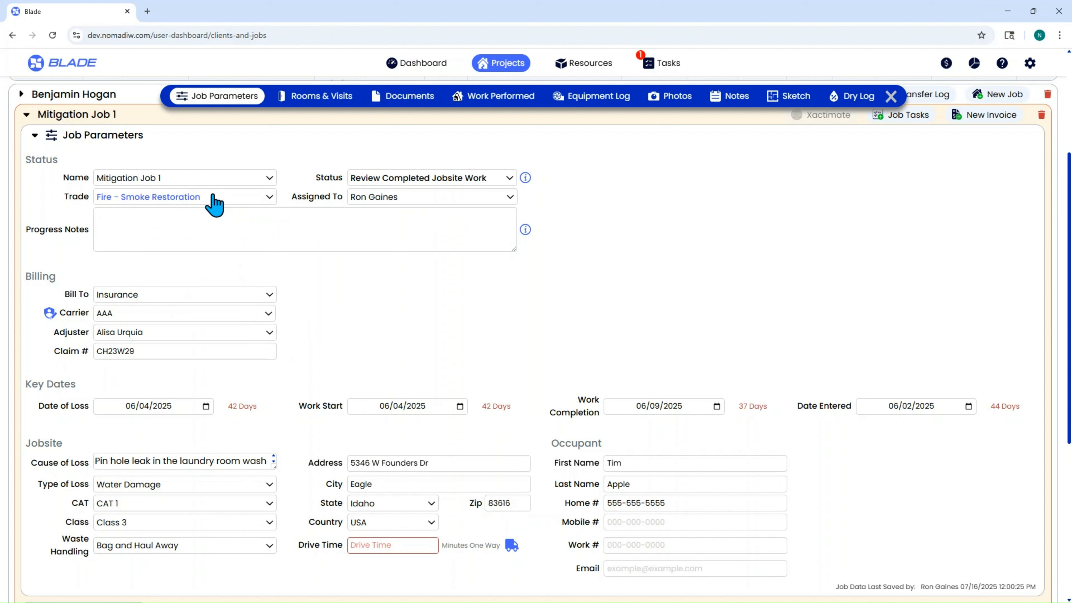
# Step: Set the trade of Mitigation Job 1 back to Water Damage Mitigation
pyautogui.click(207, 181)
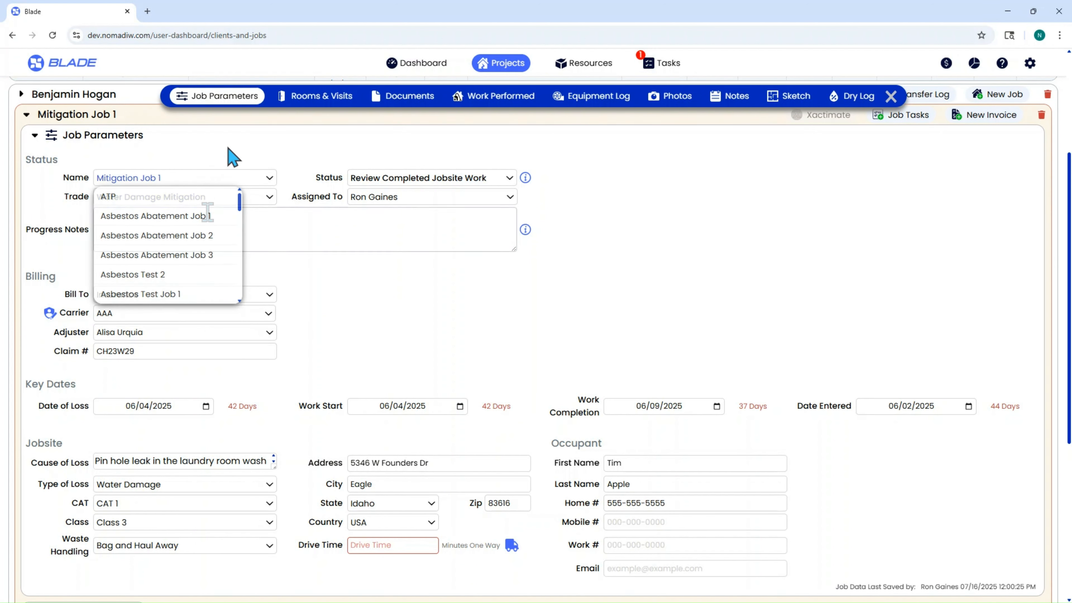
pyautogui.click(208, 197)
pyautogui.click(192, 230)
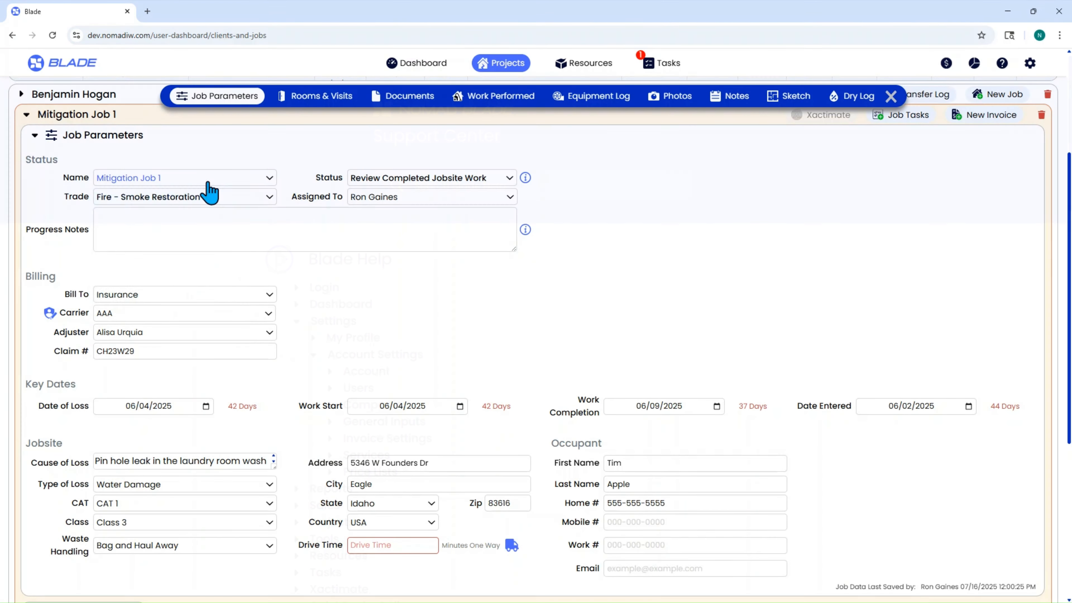
# Step: Review the available job names and job statuses for Mitigation Job 1 without changing either selection
pyautogui.click(207, 182)
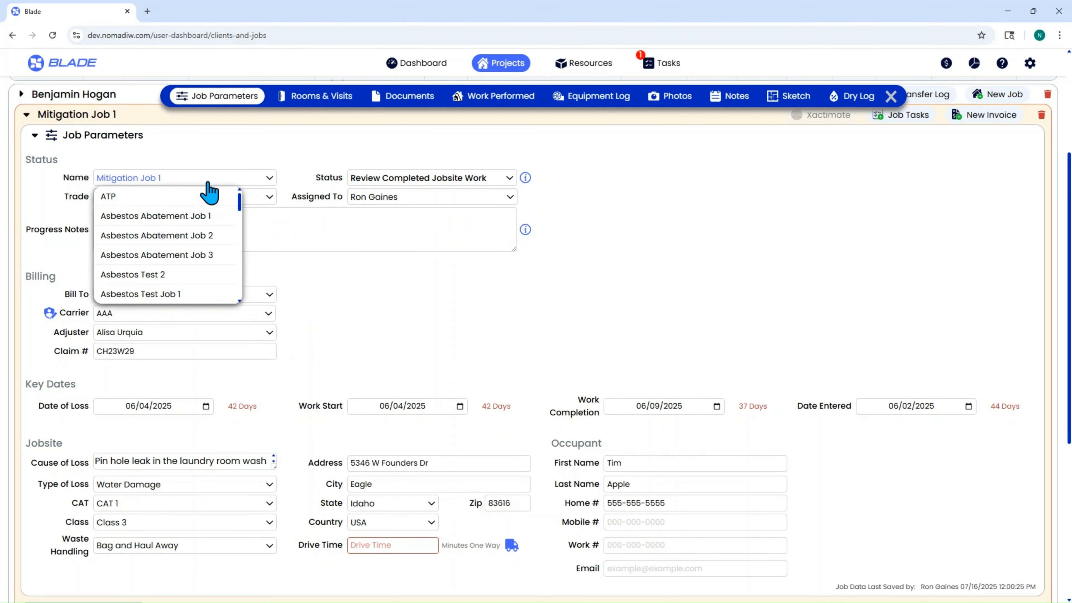
pyautogui.click(232, 153)
pyautogui.click(220, 197)
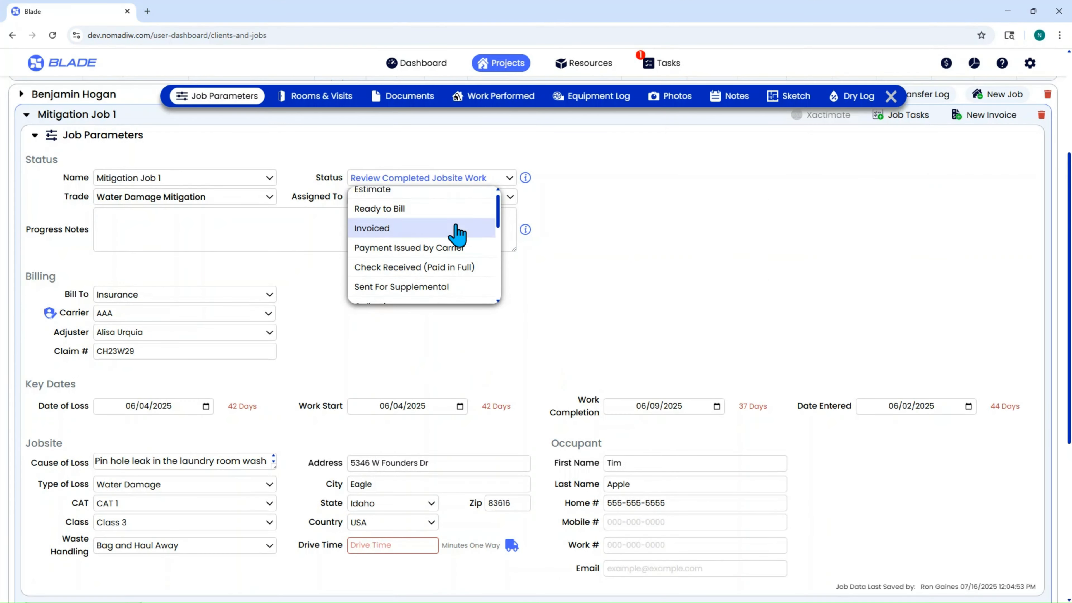
pyautogui.scroll(-6, 455, 228)
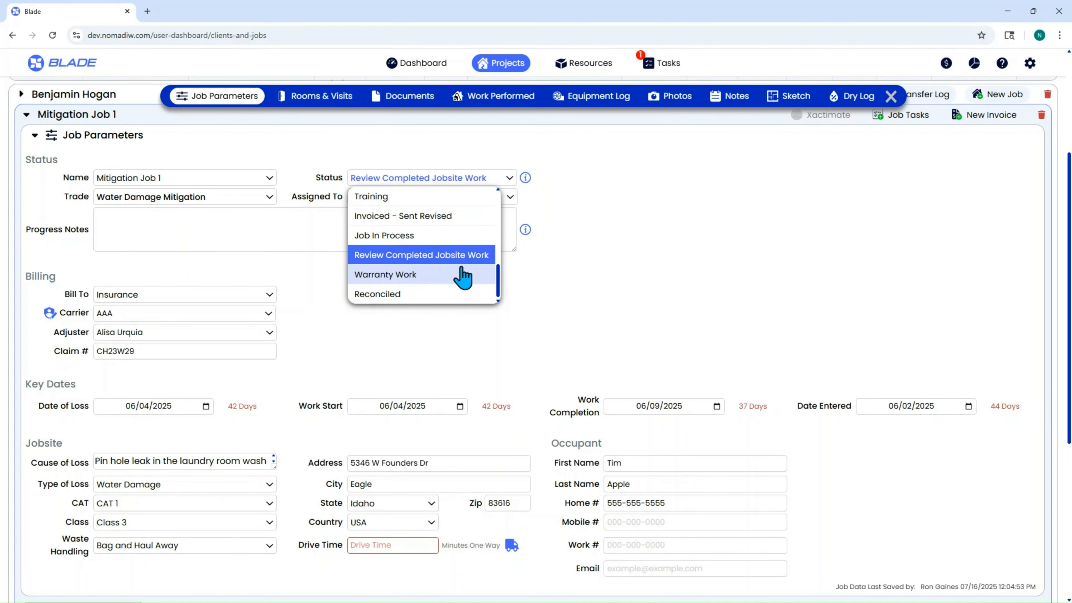
pyautogui.scroll(-2, 461, 304)
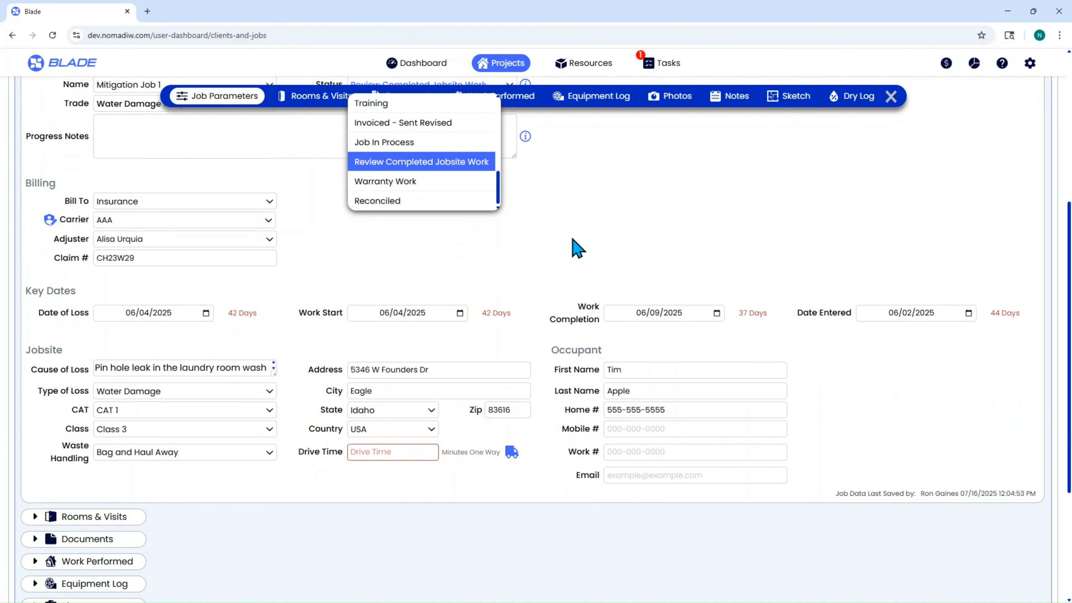
pyautogui.scroll(2, 574, 246)
pyautogui.click(559, 194)
# Step: Add the client activity for sending the initial invoice, with an invoice amount of 1650
pyautogui.write('1650')
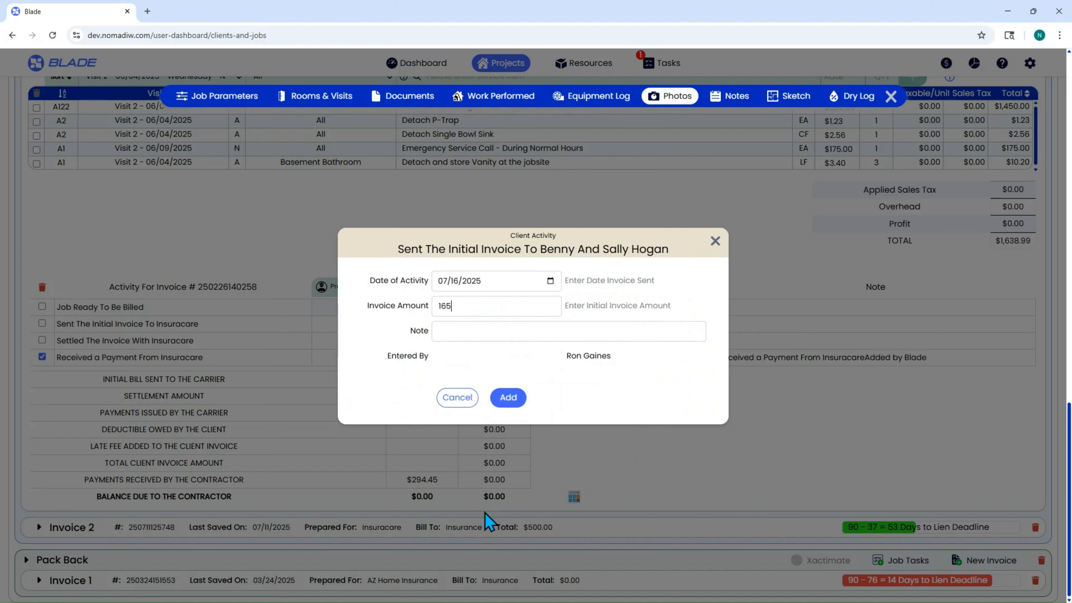
pyautogui.click(508, 397)
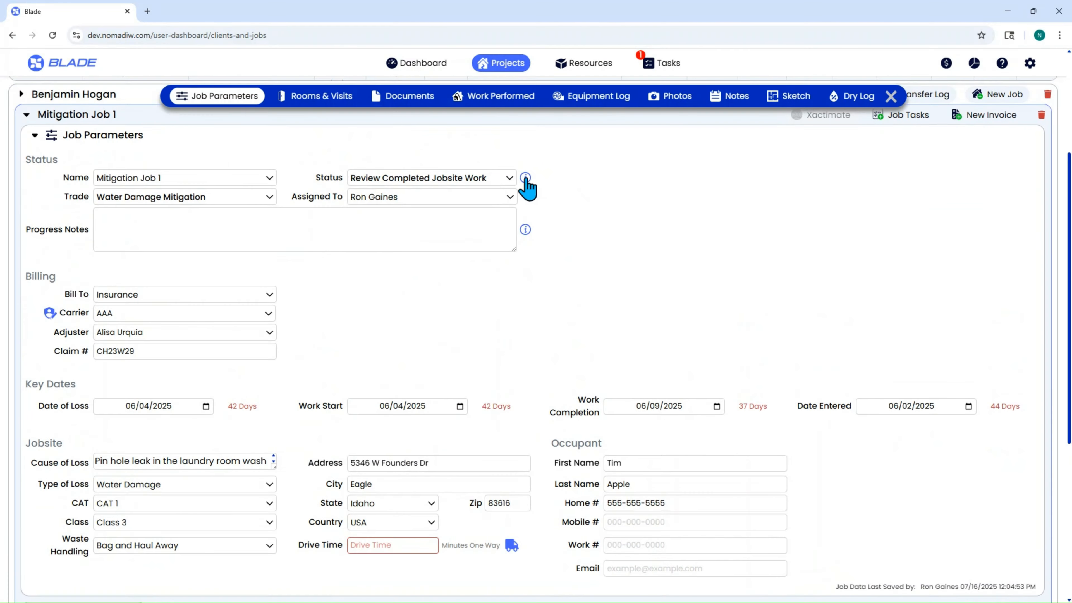
# Step: Read the explanation of the job statuses and examine the job's status in the project list
pyautogui.click(525, 178)
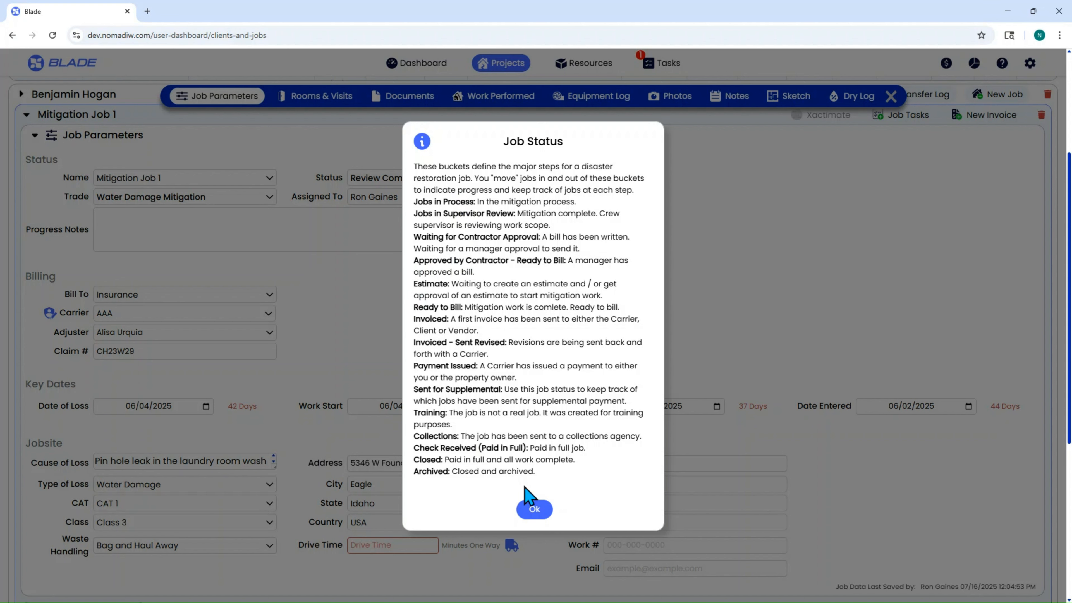
pyautogui.click(534, 510)
pyautogui.scroll(5, 354, 296)
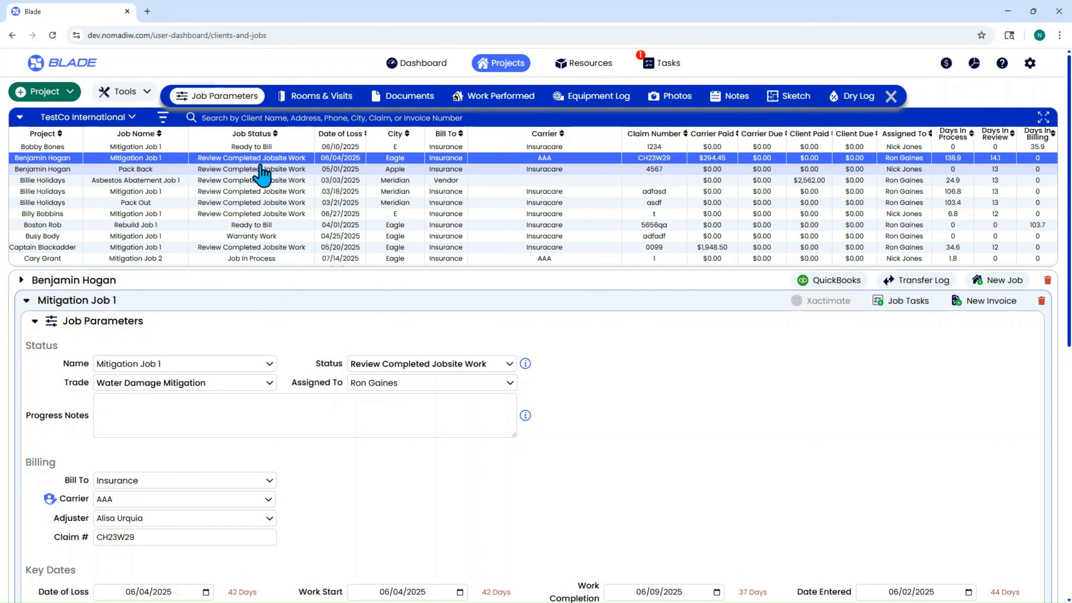
# Step: Review which users Mitigation Job 1 can be assigned to, keeping the current assignee
pyautogui.scroll(-4, 709, 416)
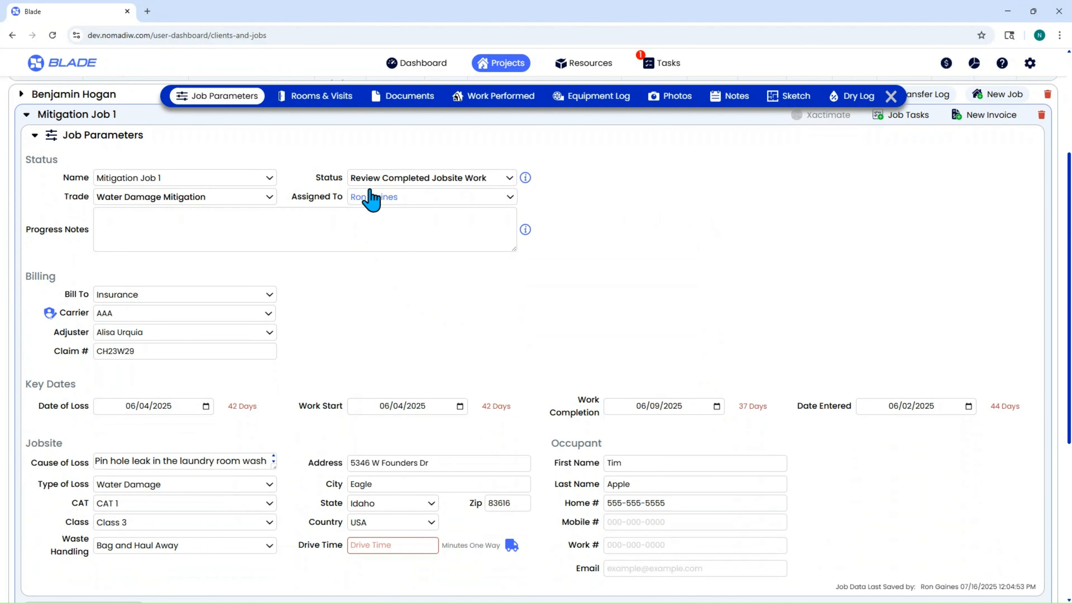
pyautogui.click(376, 198)
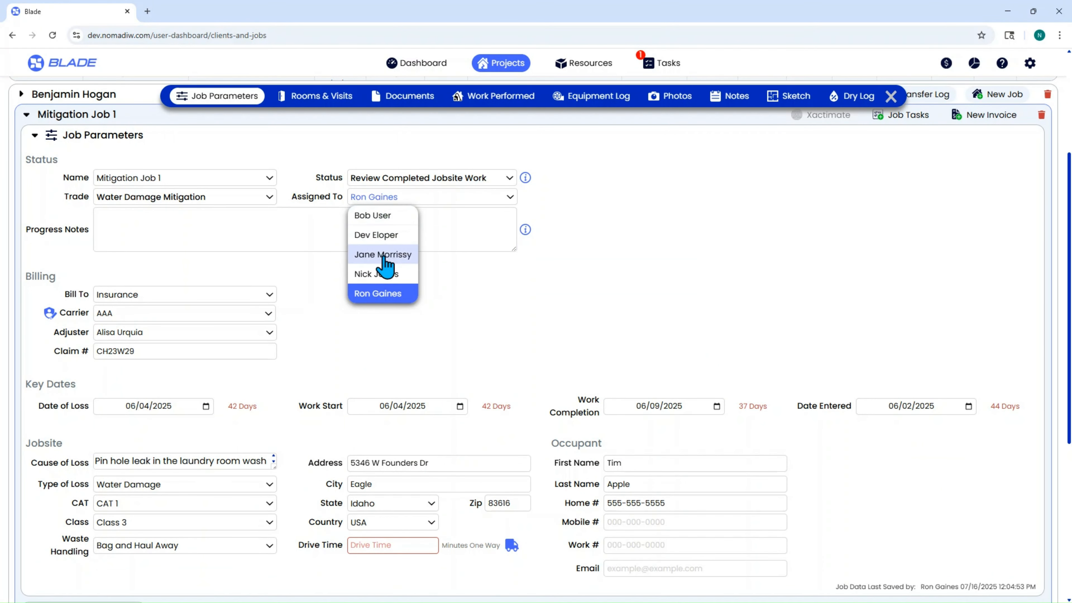
pyautogui.click(498, 318)
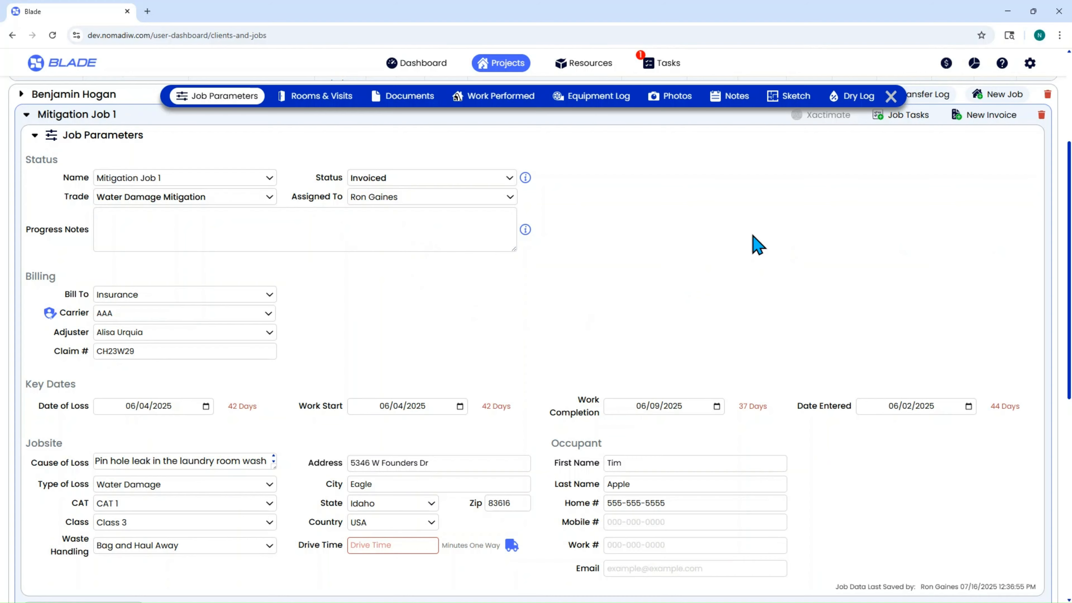
# Step: Fill the job's progress notes with "Settled the ASB job. Waiting for a plumber report to move forward with the MIT adjuster."
pyautogui.scroll(-7, 172, 328)
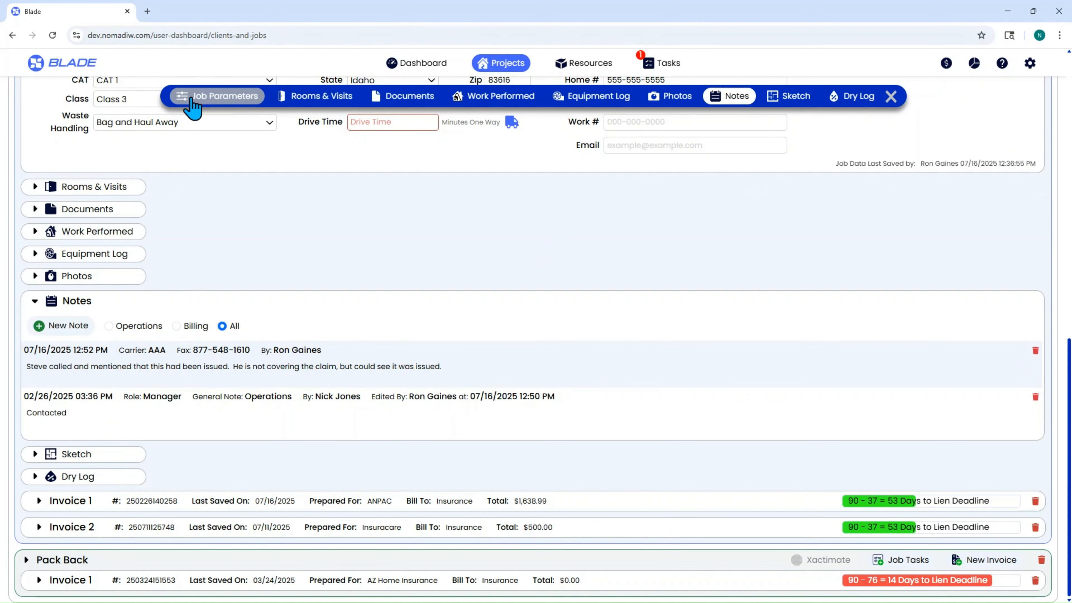
pyautogui.click(190, 107)
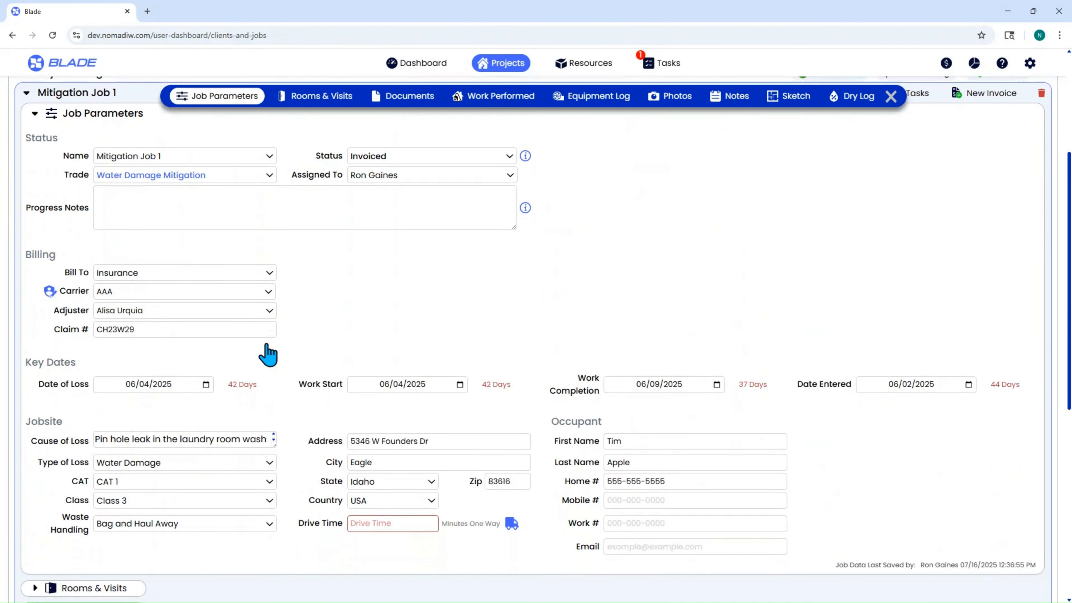
pyautogui.click(451, 201)
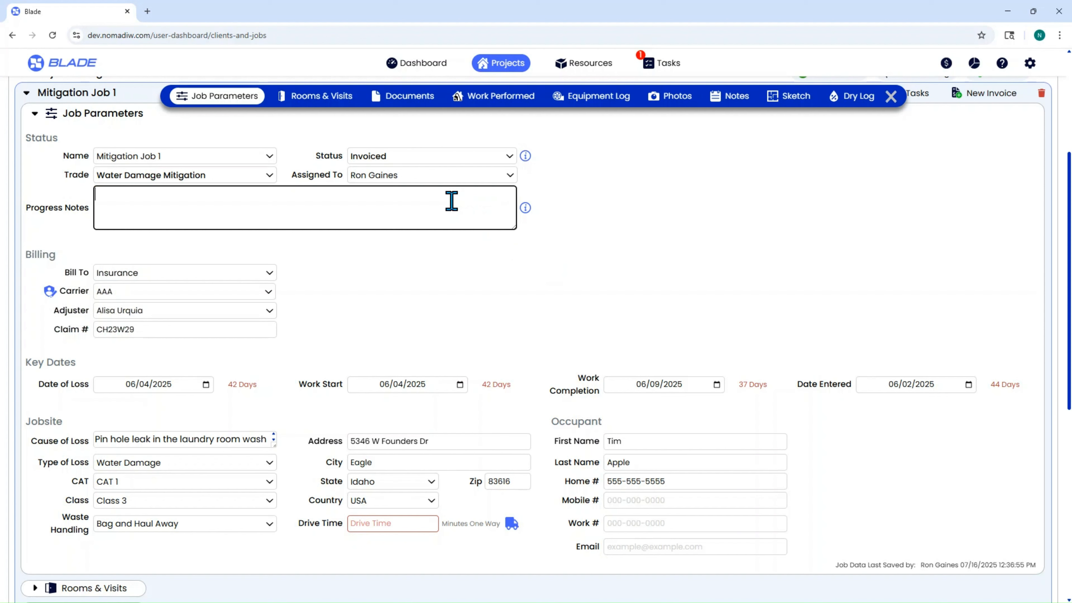
pyautogui.write('Settled the ASB job.  Waiting for a plumber report to move forward with the MIT adjuster.')
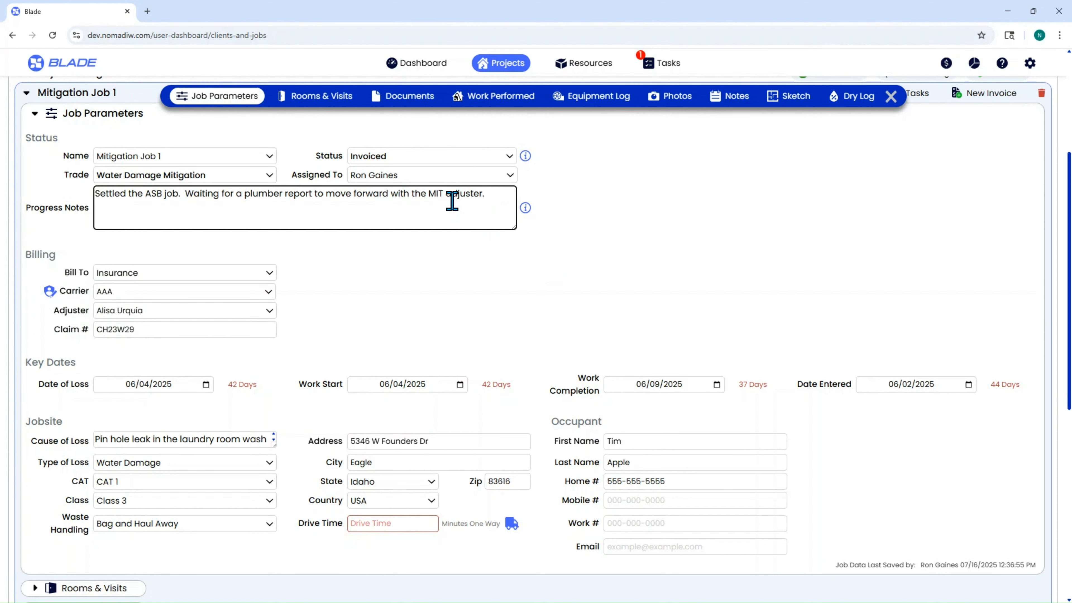
pyautogui.click(443, 239)
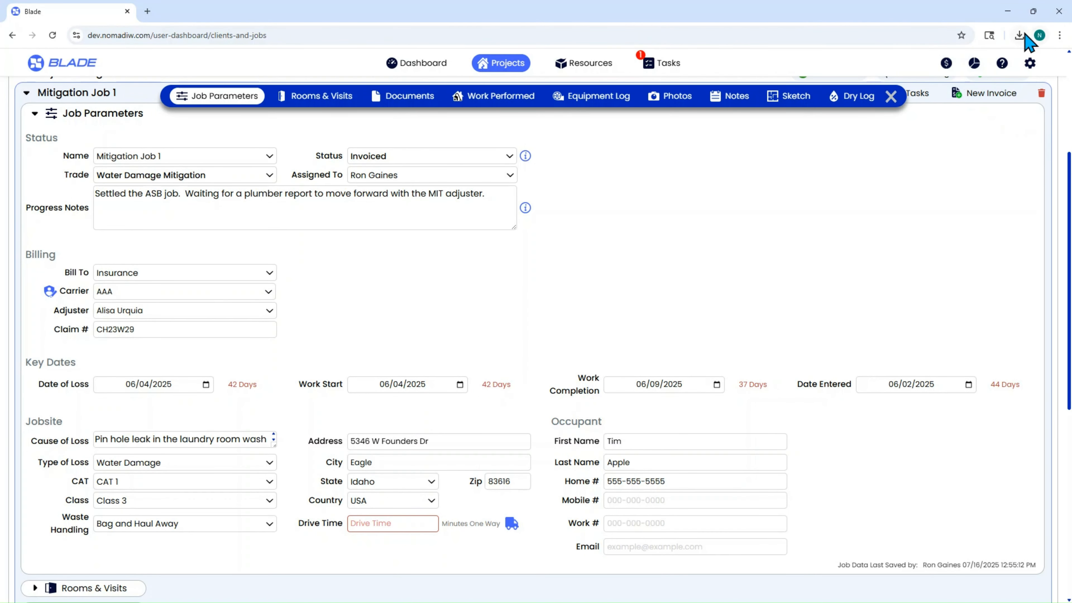
# Step: Examine where the job's progress note appears in the Invoiced section of the Billing Report PDF, and close the report
pyautogui.click(946, 84)
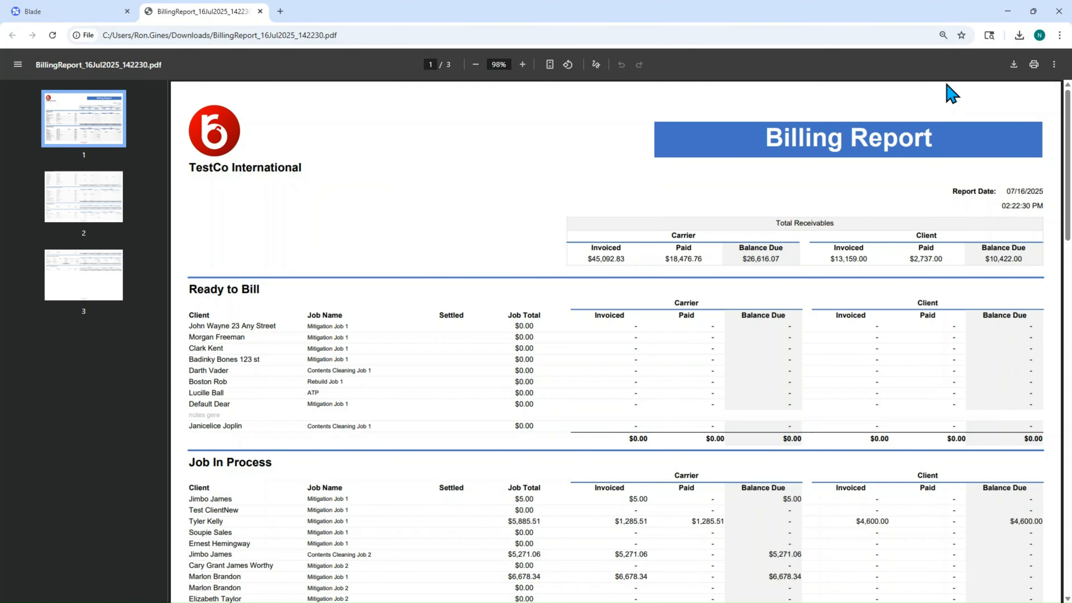
pyautogui.click(523, 64)
pyautogui.click(522, 64)
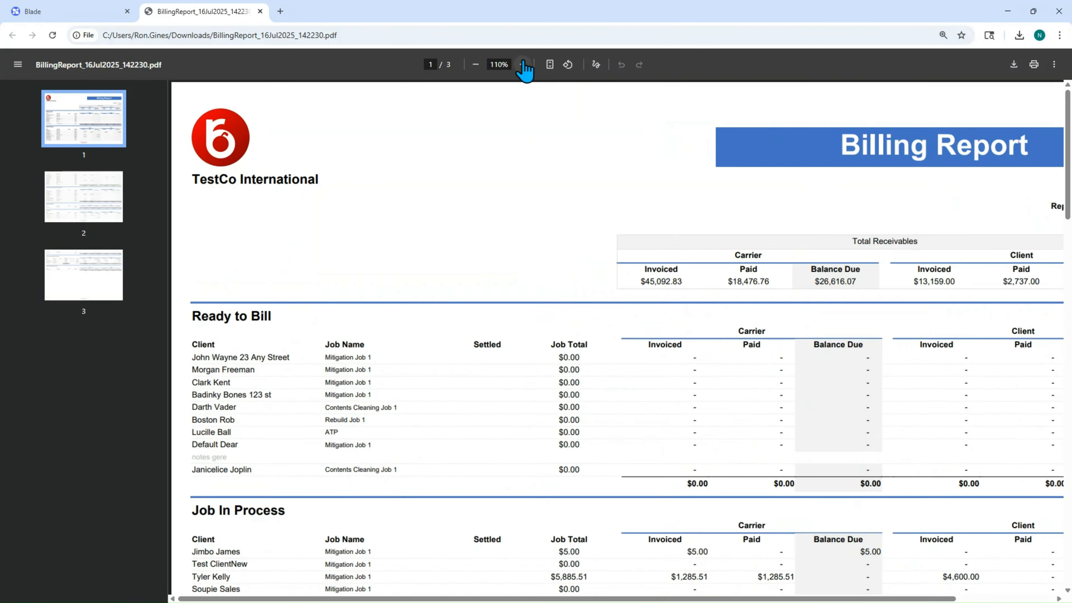
pyautogui.click(522, 64)
pyautogui.scroll(-20, 586, 254)
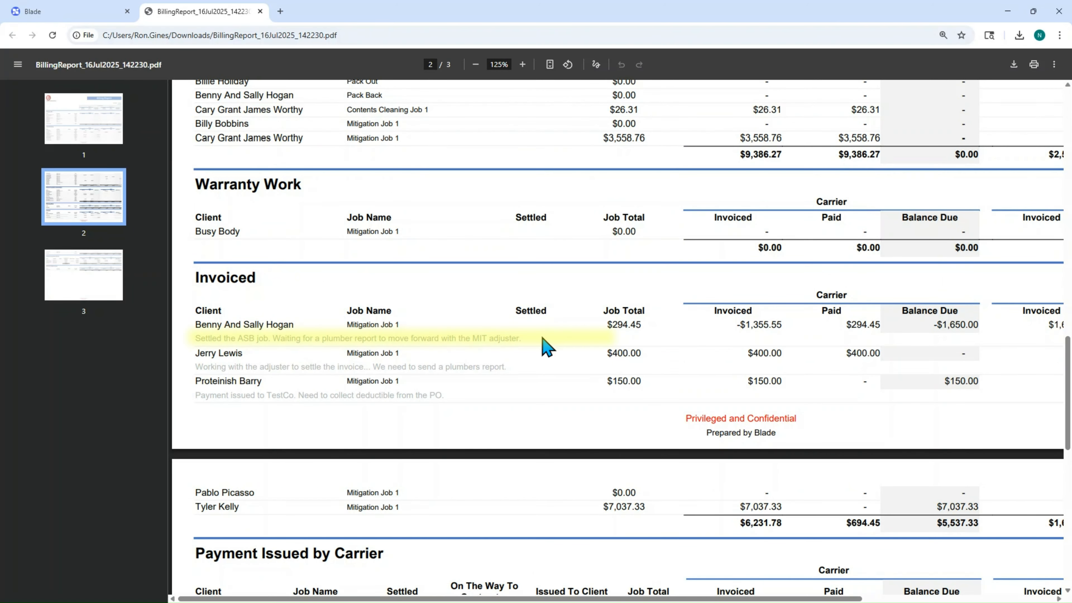
pyautogui.hotkey('ctrl', 'w')
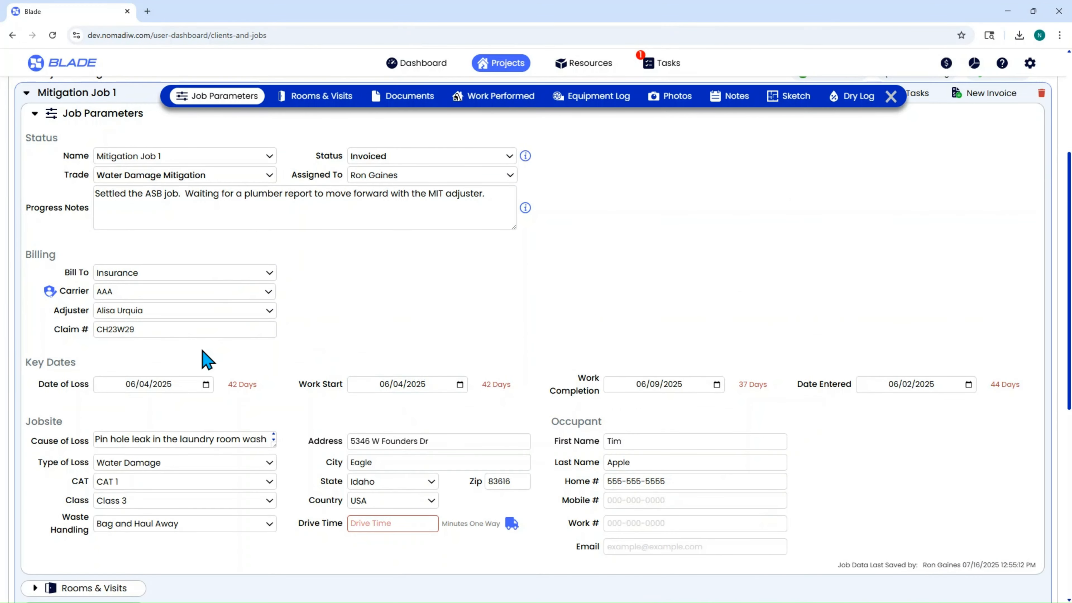
# Step: Review the Bill To options of Mitigation Job 1, keeping Insurance
pyautogui.click(188, 279)
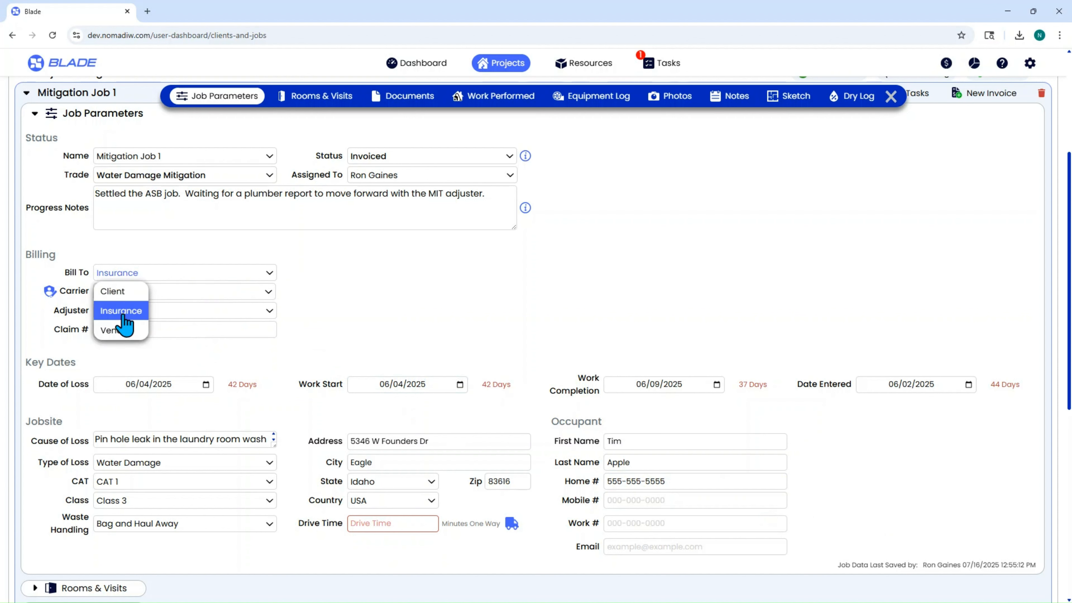
pyautogui.click(319, 296)
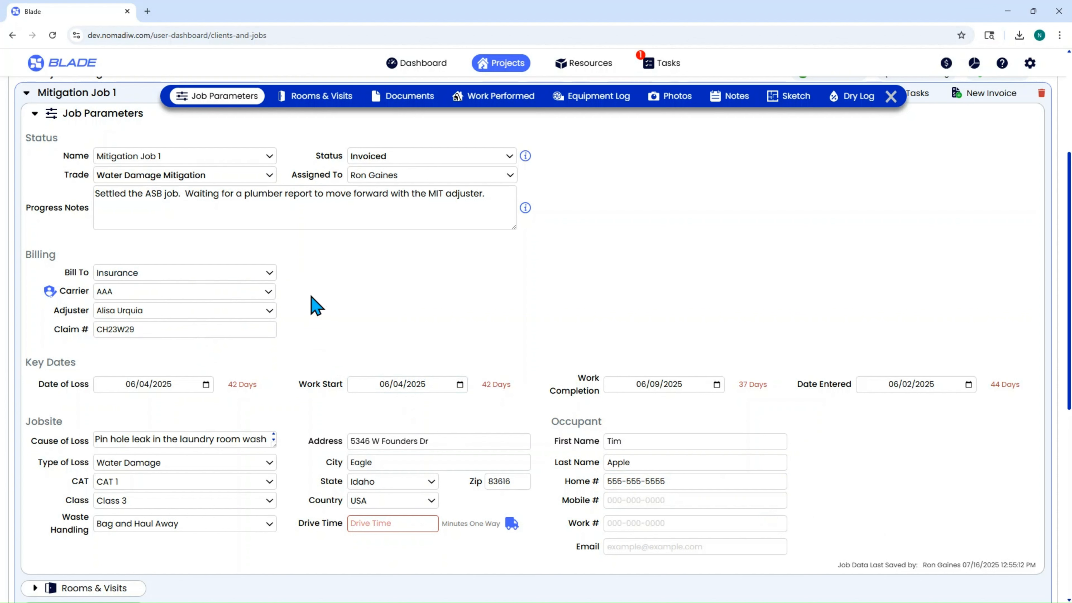
# Step: Set the job's carrier to American Reliable and assign the second adjuster listed for that carrier
pyautogui.click(248, 291)
pyautogui.scroll(-8, 250, 380)
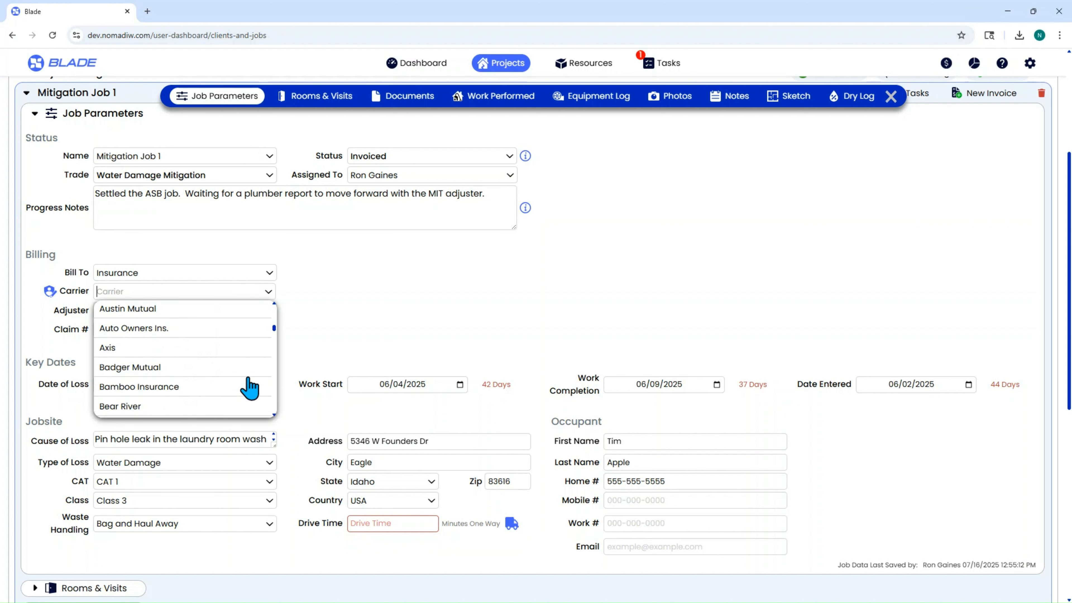
pyautogui.scroll(4, 249, 386)
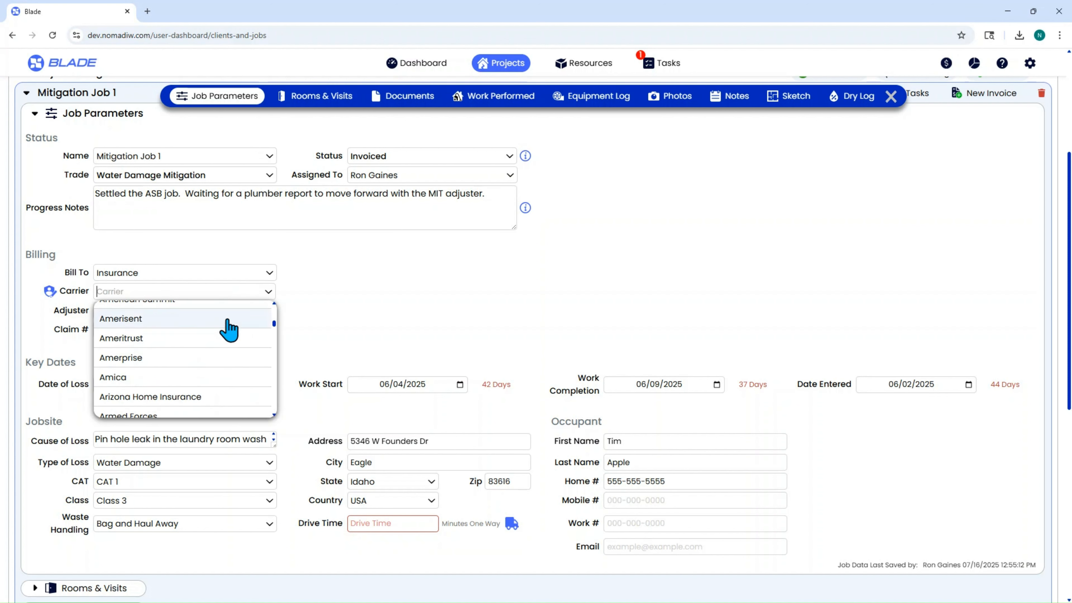
pyautogui.scroll(2, 228, 327)
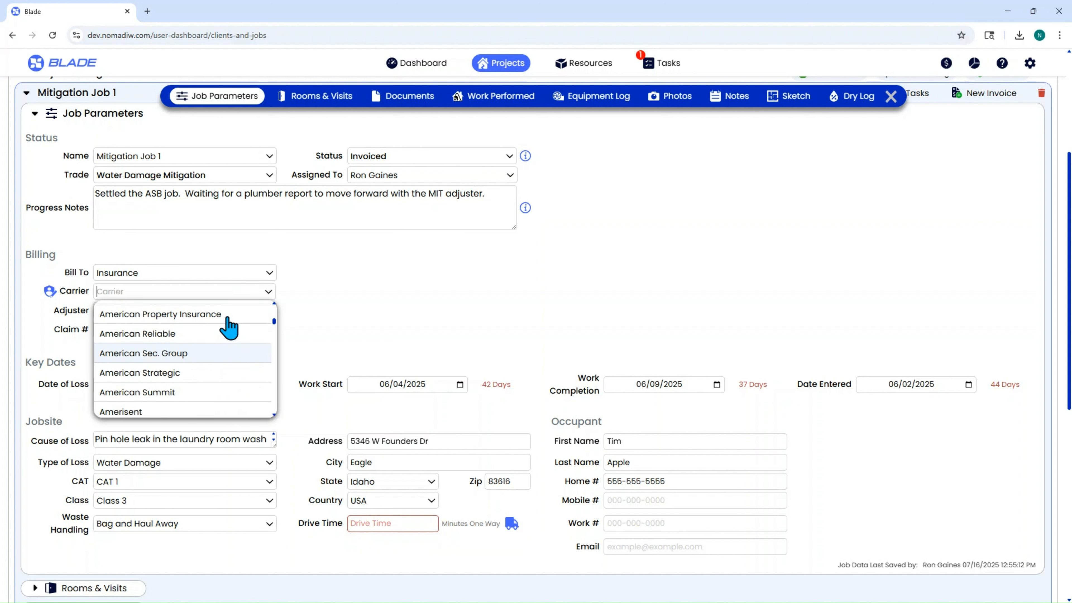
pyautogui.click(229, 332)
pyautogui.click(213, 309)
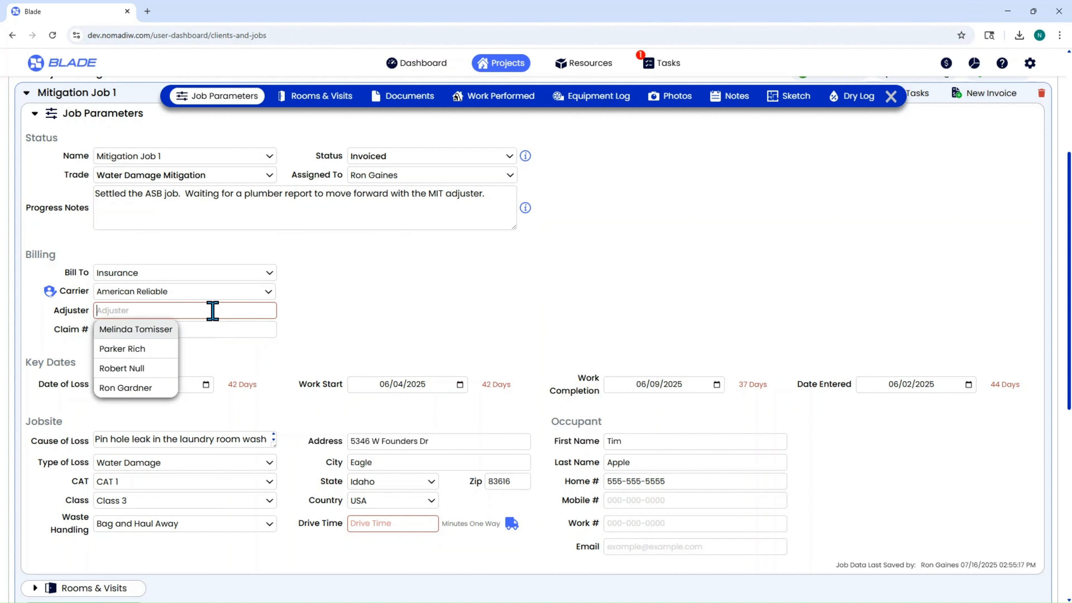
pyautogui.click(157, 348)
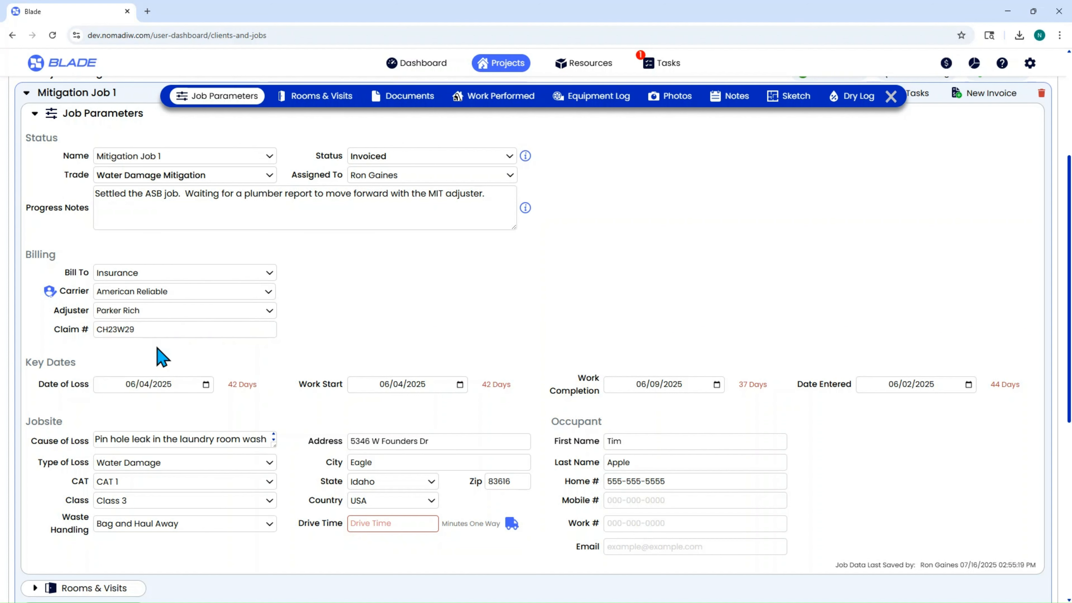
# Step: View American Reliable's carrier and adjuster record, and return to the parameters of Mitigation Job 1
pyautogui.click(49, 291)
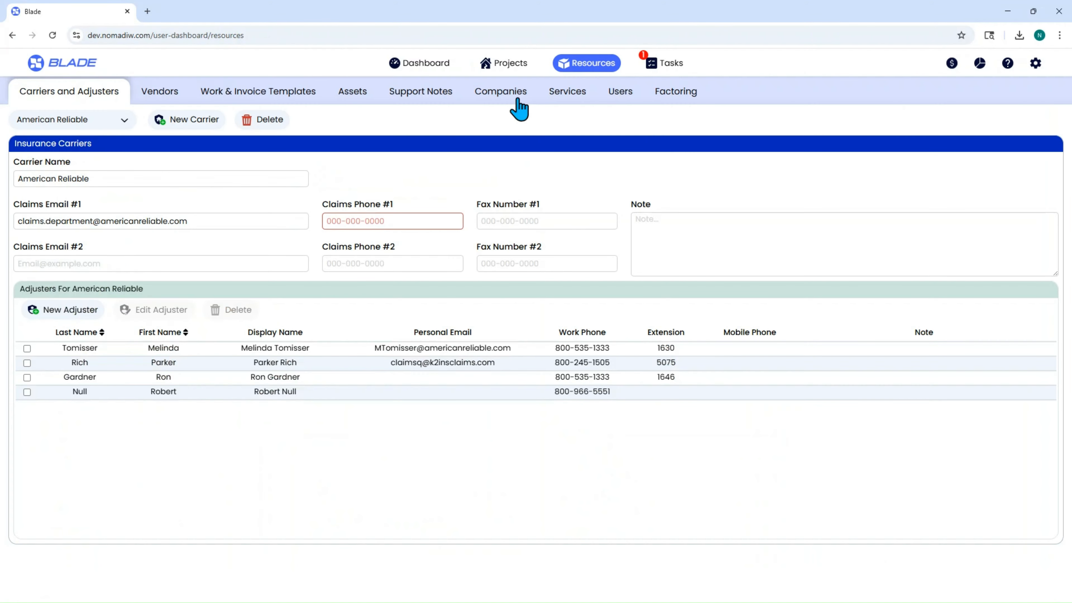
pyautogui.click(513, 65)
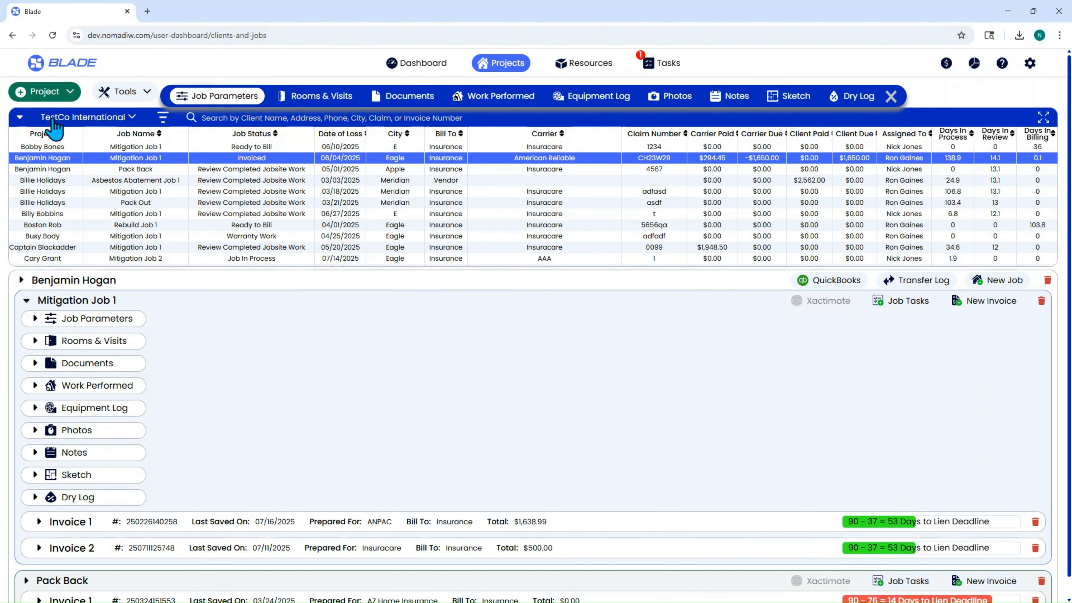
pyautogui.click(41, 319)
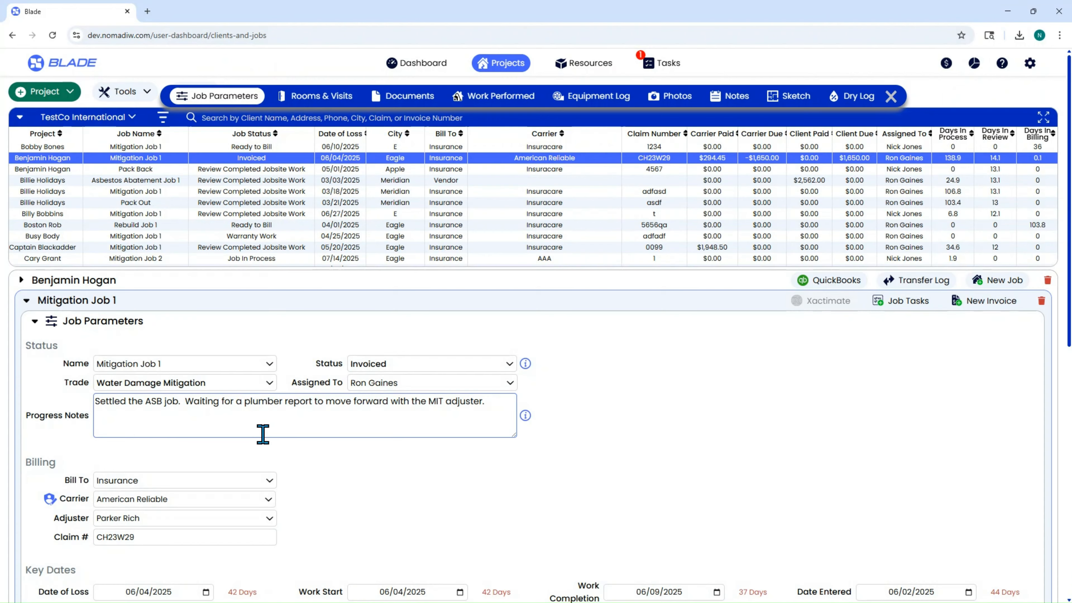
# Step: Review the Bill To options in Mitigation Job 1's billing, then bill the job to a vendor and choose WaterFix Plumbing
pyautogui.scroll(-6, 272, 441)
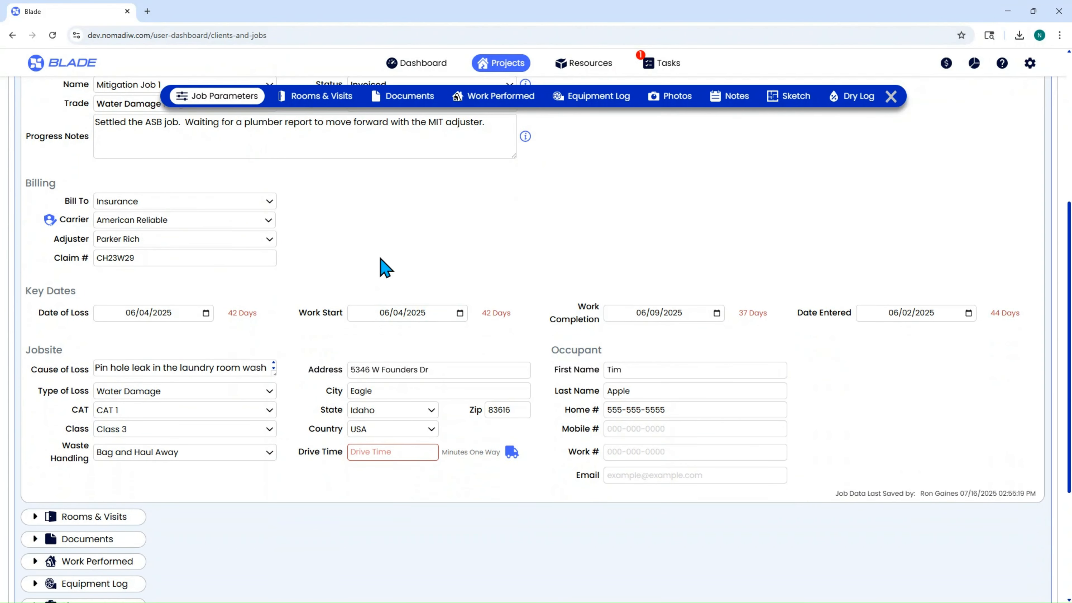
pyautogui.click(200, 202)
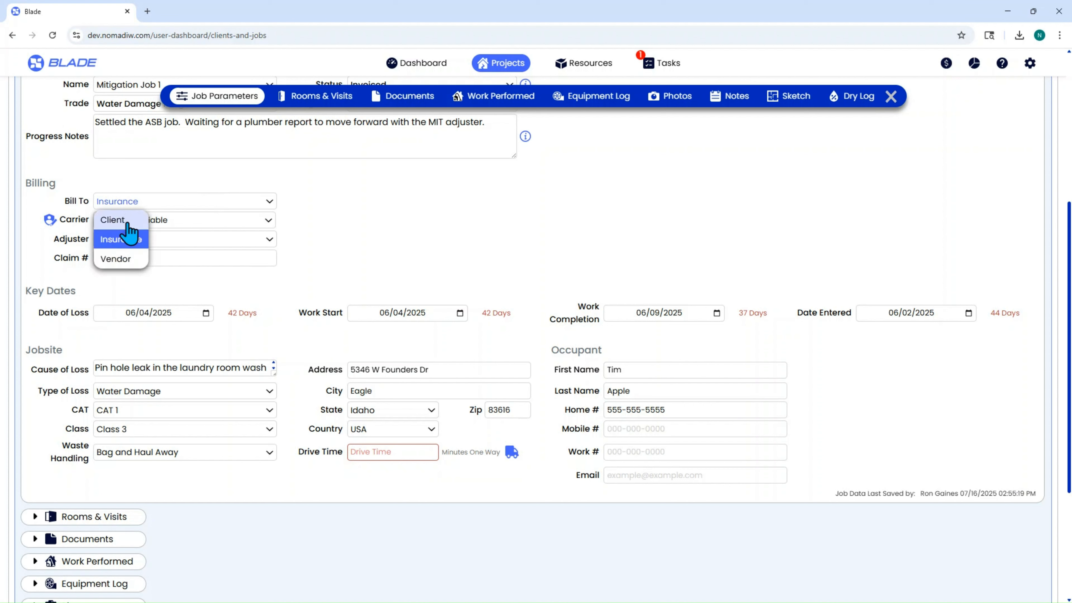
pyautogui.click(182, 201)
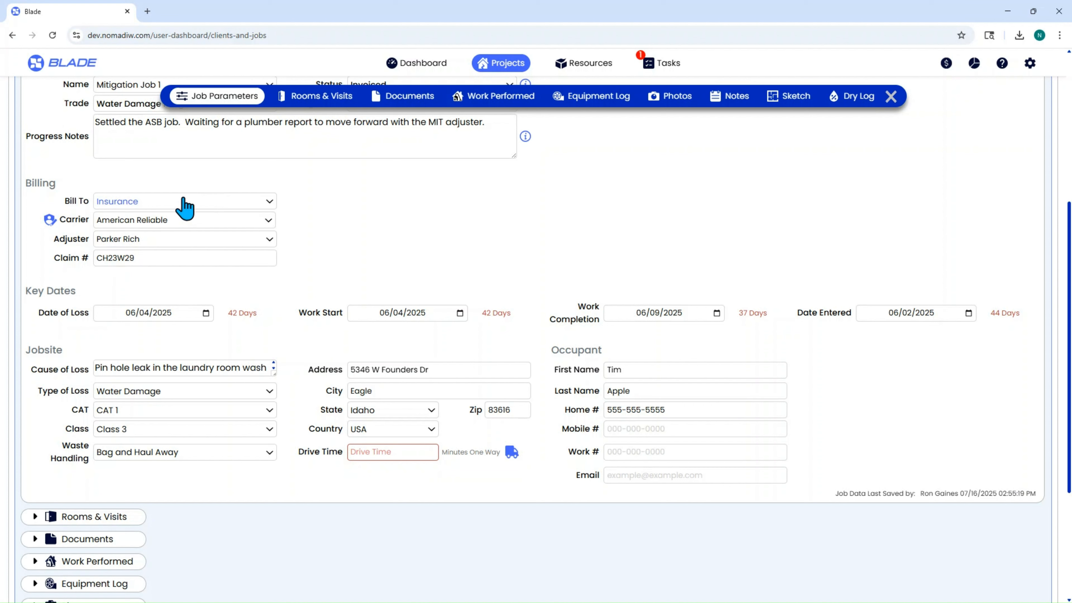
pyautogui.click(139, 204)
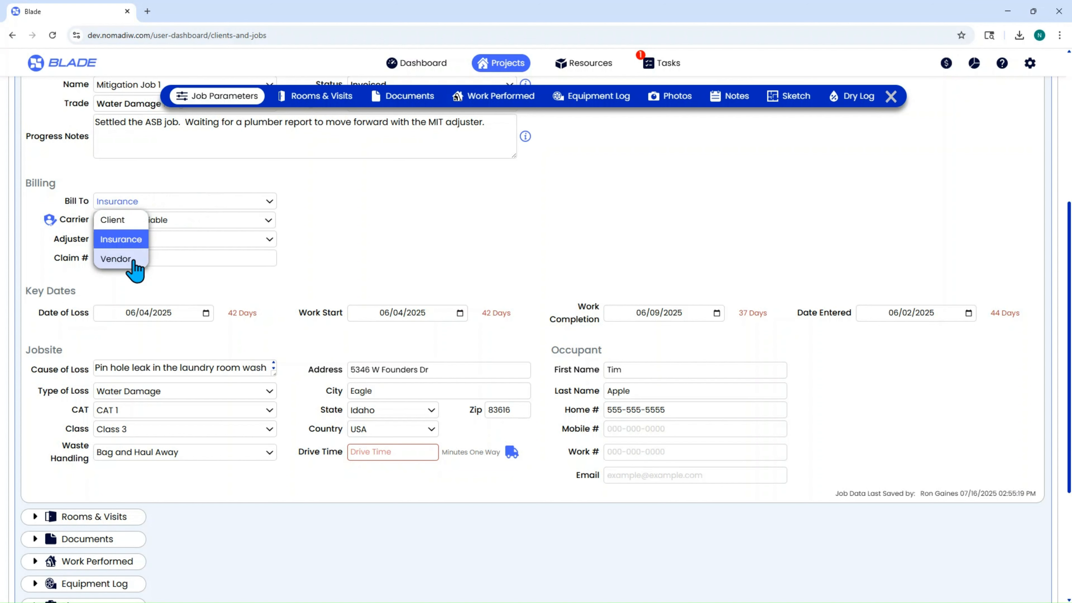
pyautogui.click(122, 259)
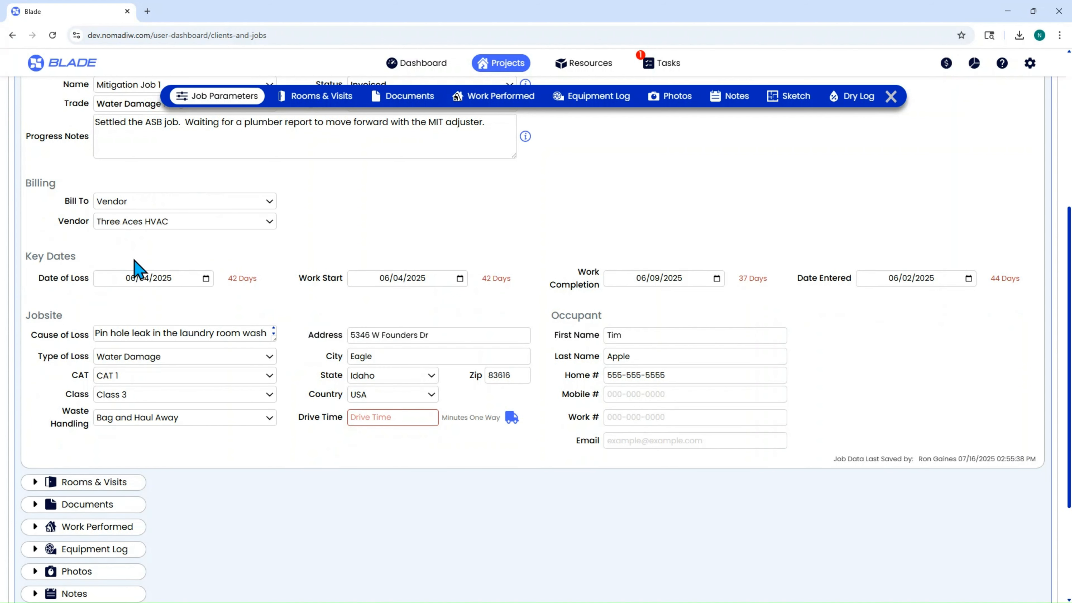
pyautogui.click(137, 223)
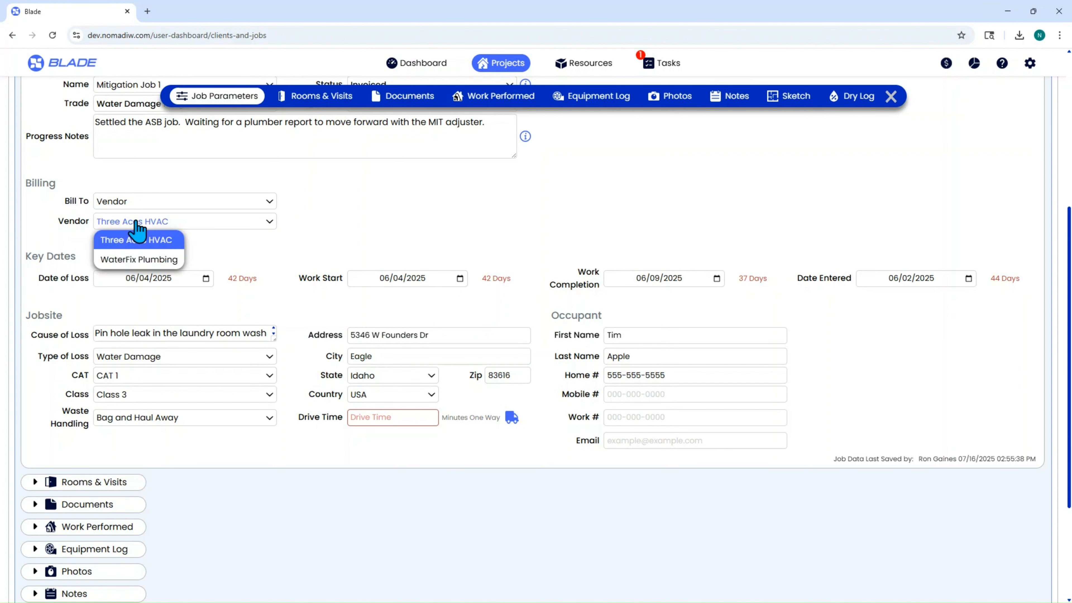
pyautogui.click(140, 259)
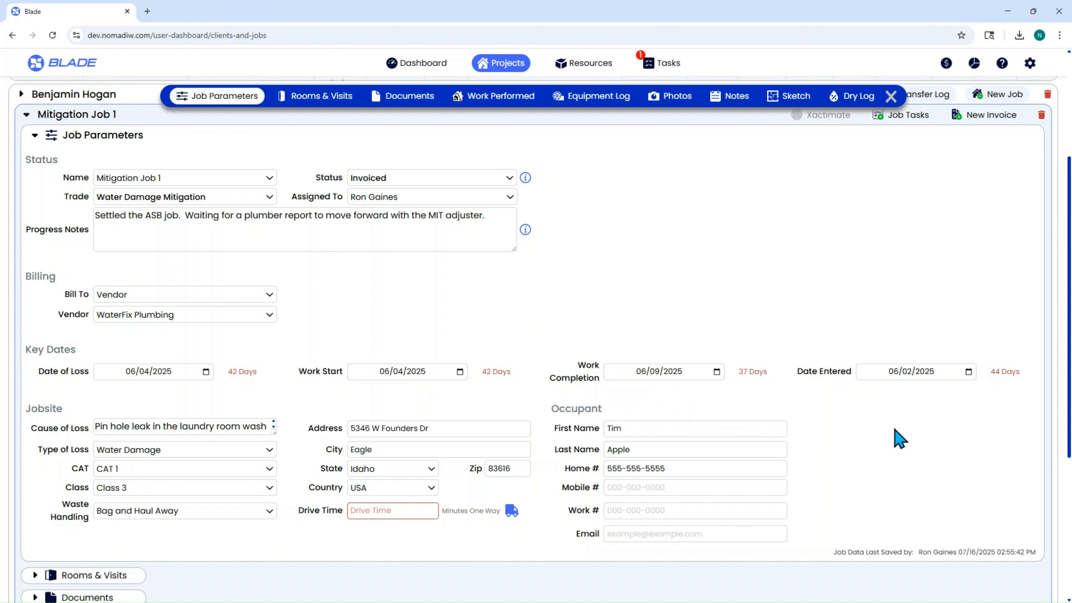
pyautogui.click(1031, 65)
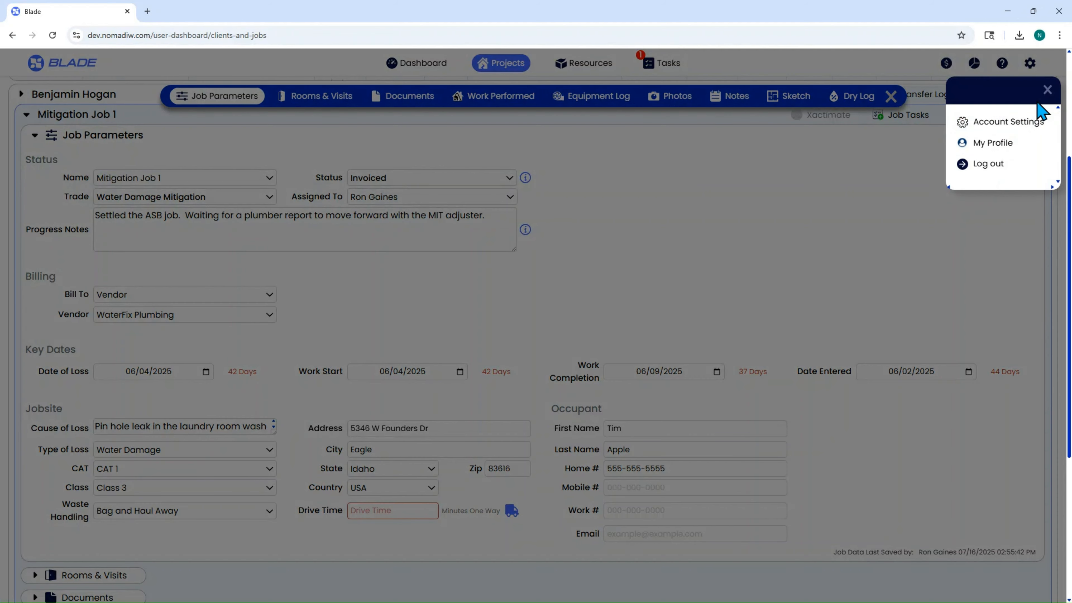
pyautogui.click(1047, 90)
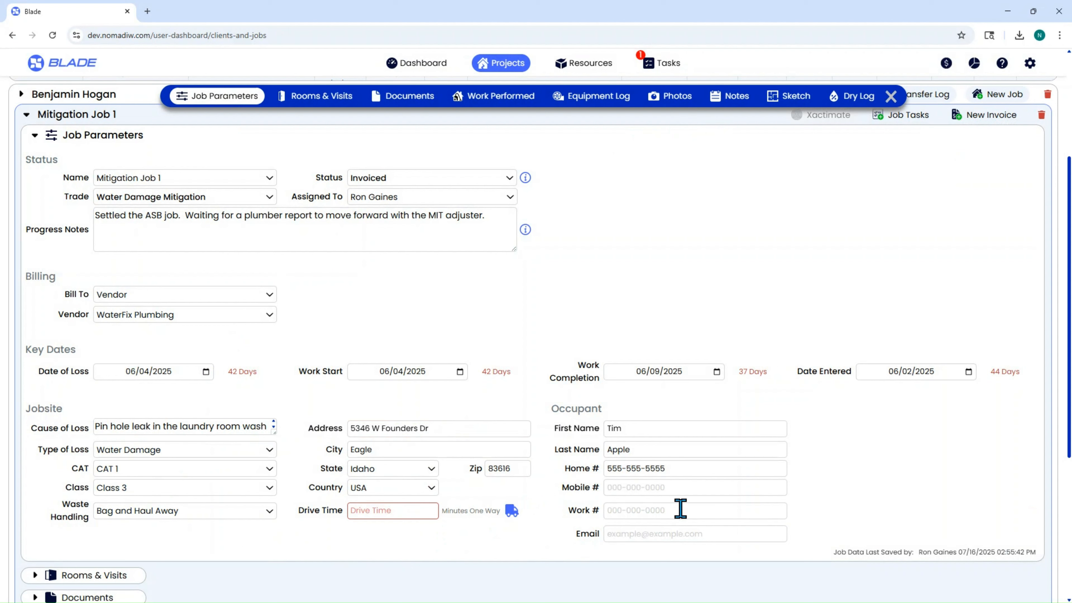
pyautogui.click(641, 428)
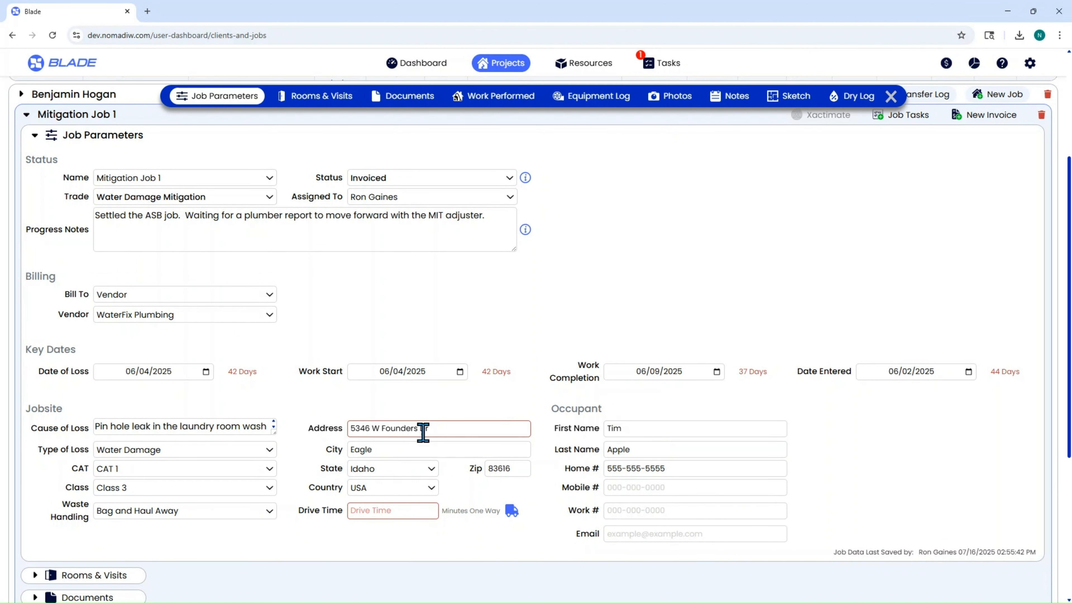
# Step: Check the driving route to the jobsite in Google Maps and set the job's one-way drive time to 10 minutes
pyautogui.click(511, 510)
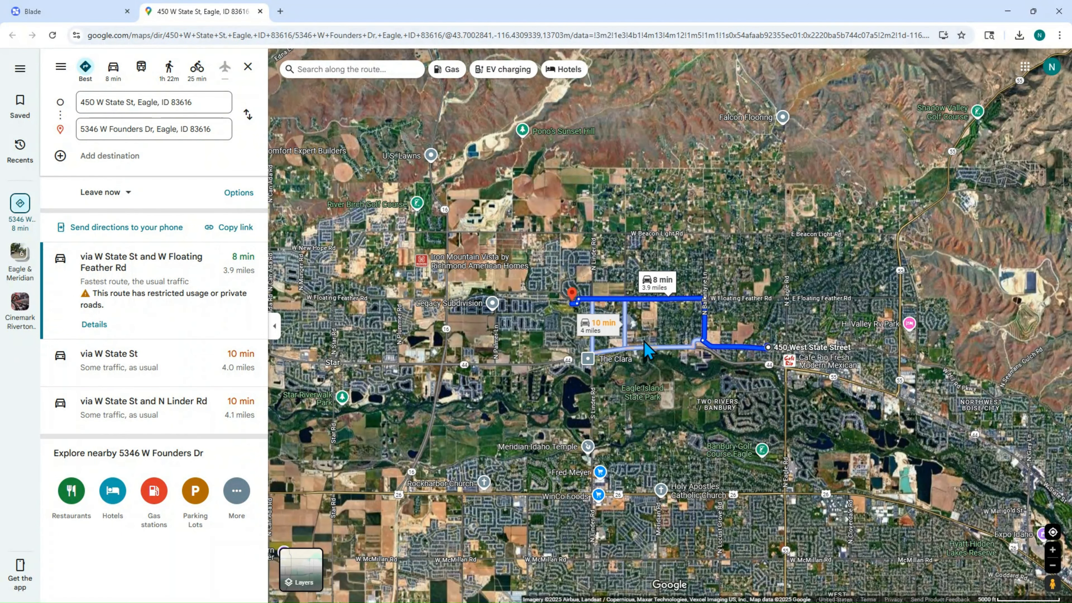
pyautogui.click(100, 19)
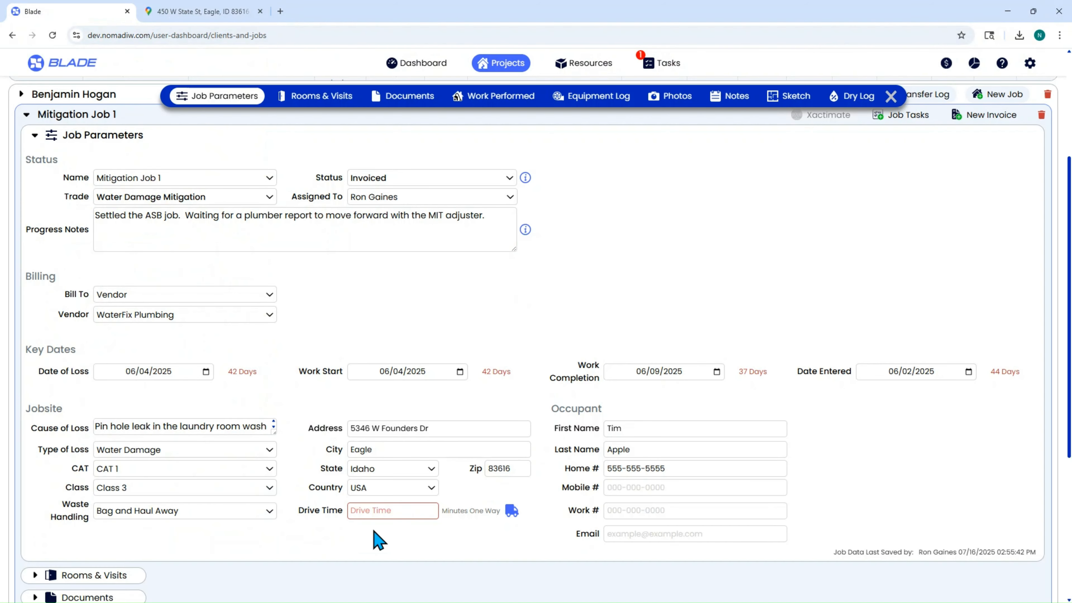
pyautogui.click(388, 509)
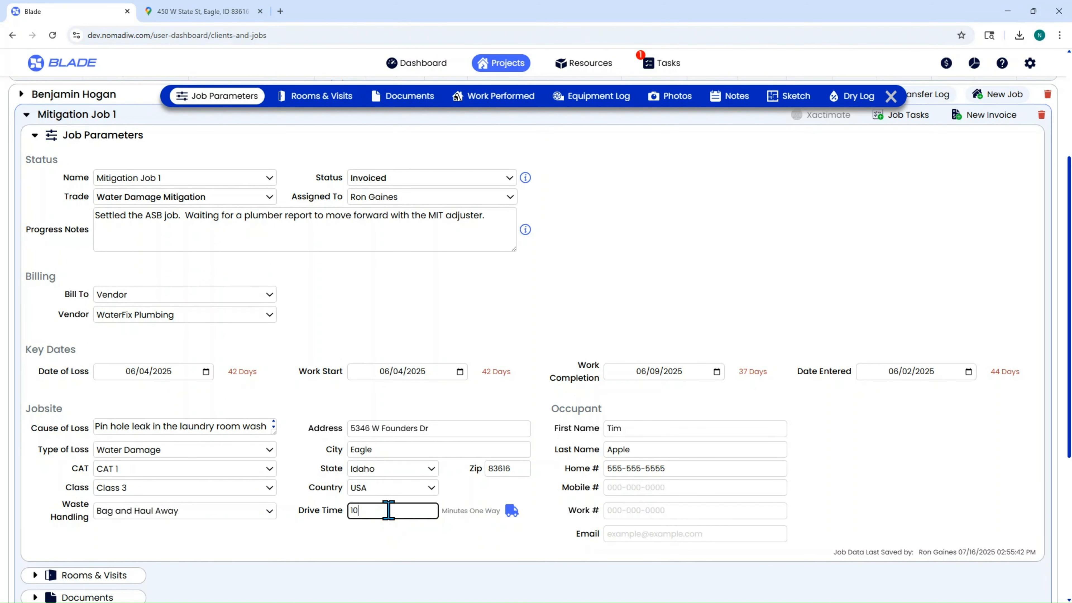
pyautogui.click(260, 11)
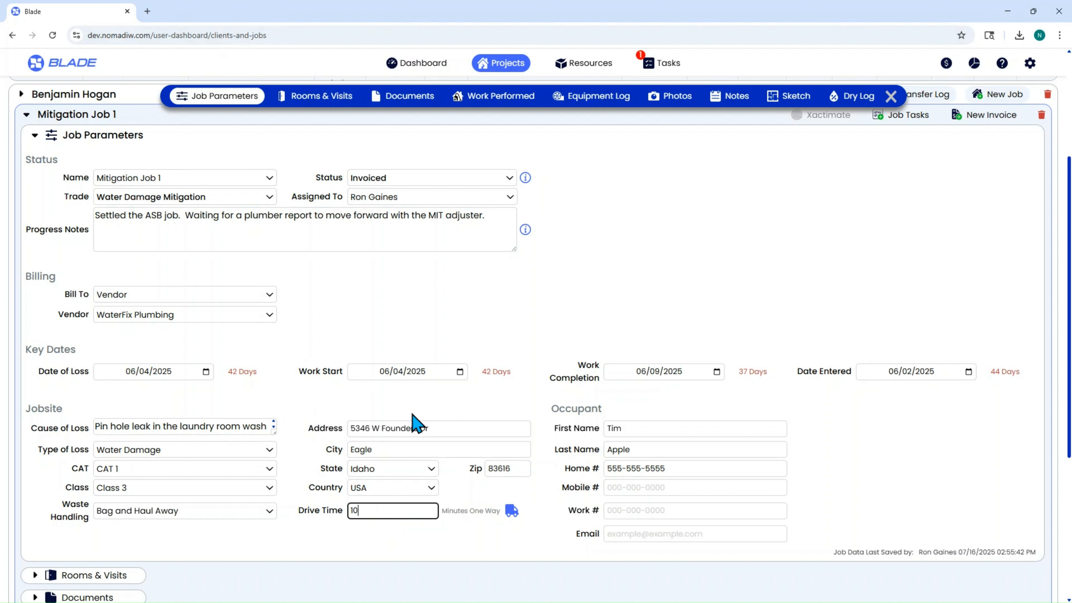
# Step: Review the jobsite's Type of Loss options, keeping Water Damage, and set its water category to CAT 3
pyautogui.click(189, 456)
pyautogui.scroll(-10, 173, 524)
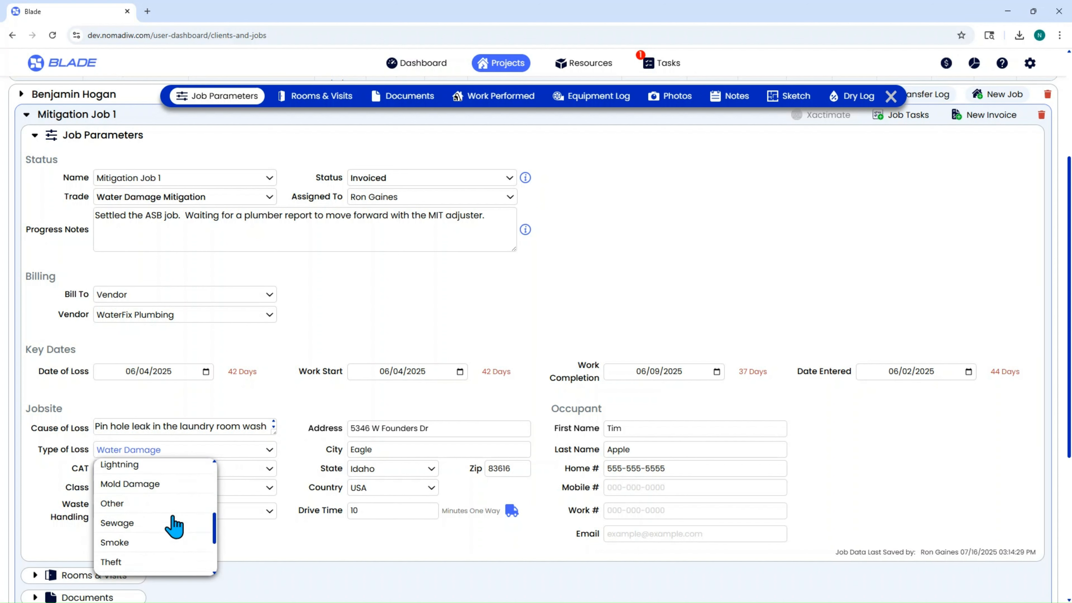
pyautogui.scroll(10, 173, 524)
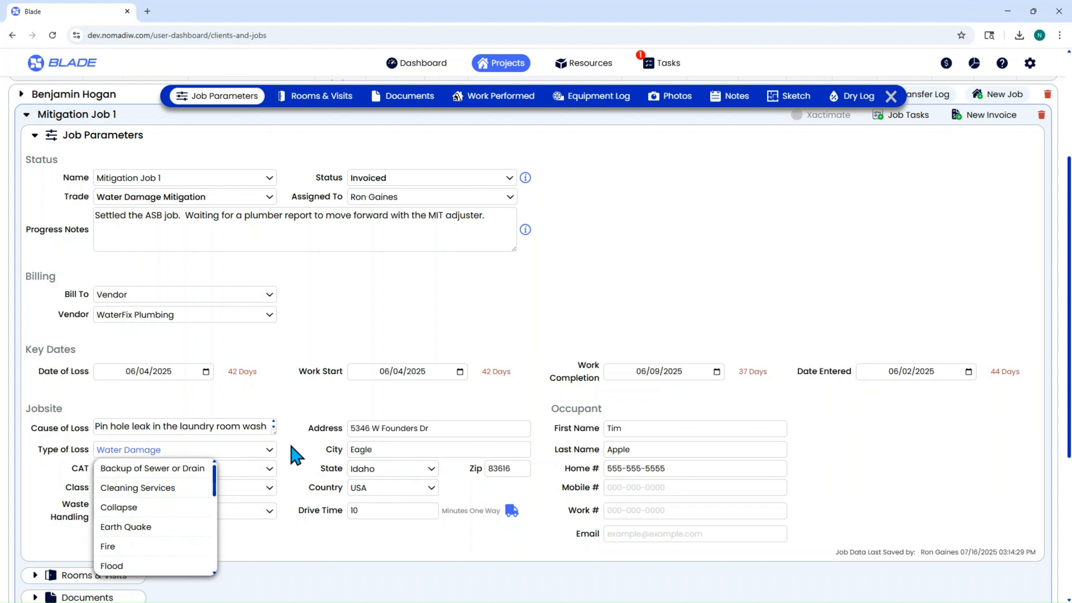
pyautogui.click(299, 451)
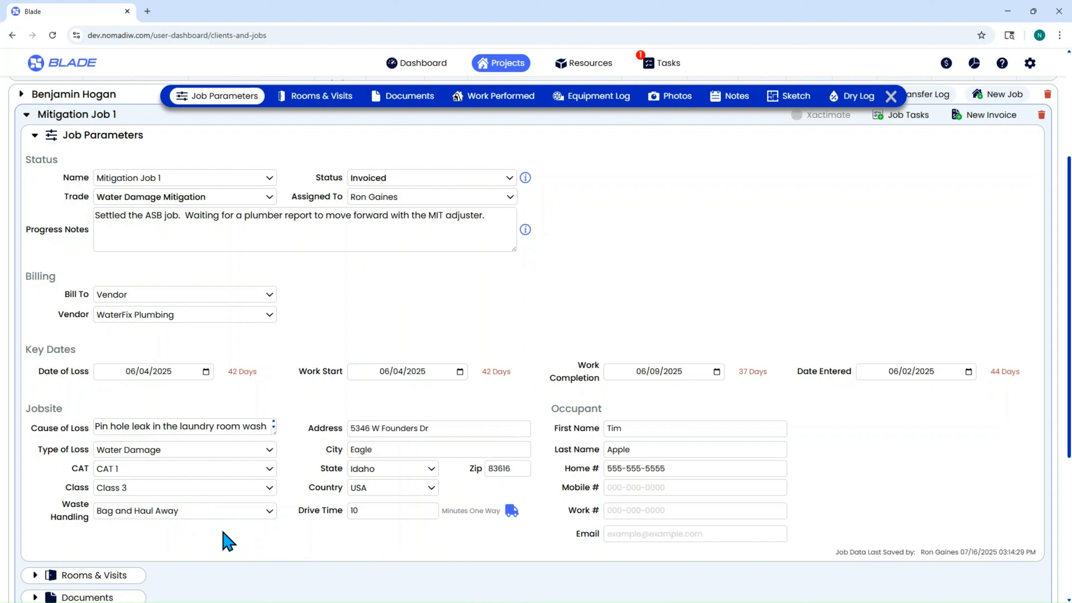
pyautogui.click(186, 468)
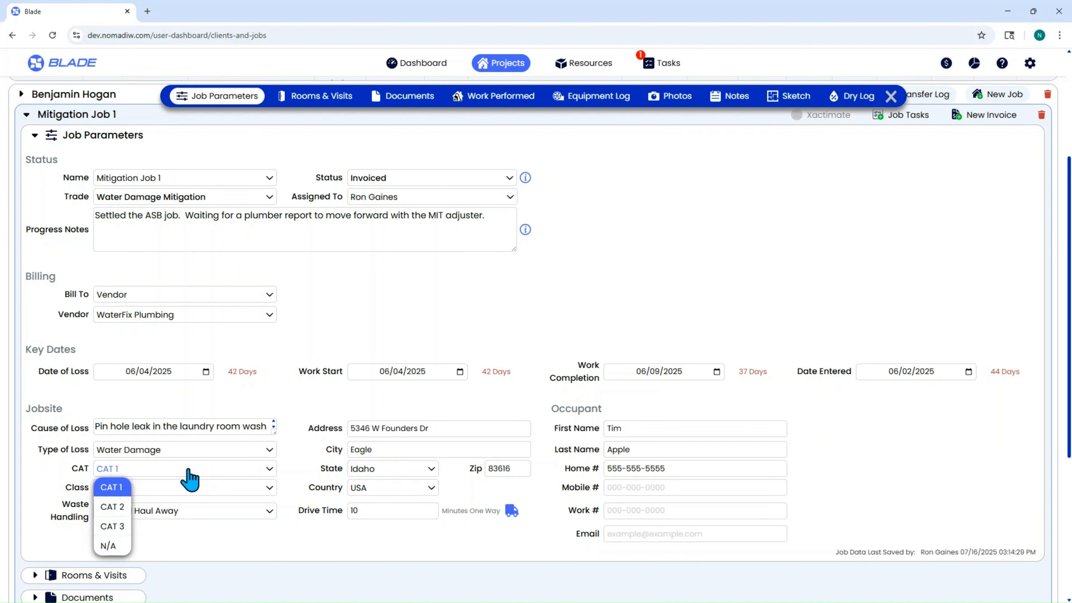
pyautogui.click(107, 528)
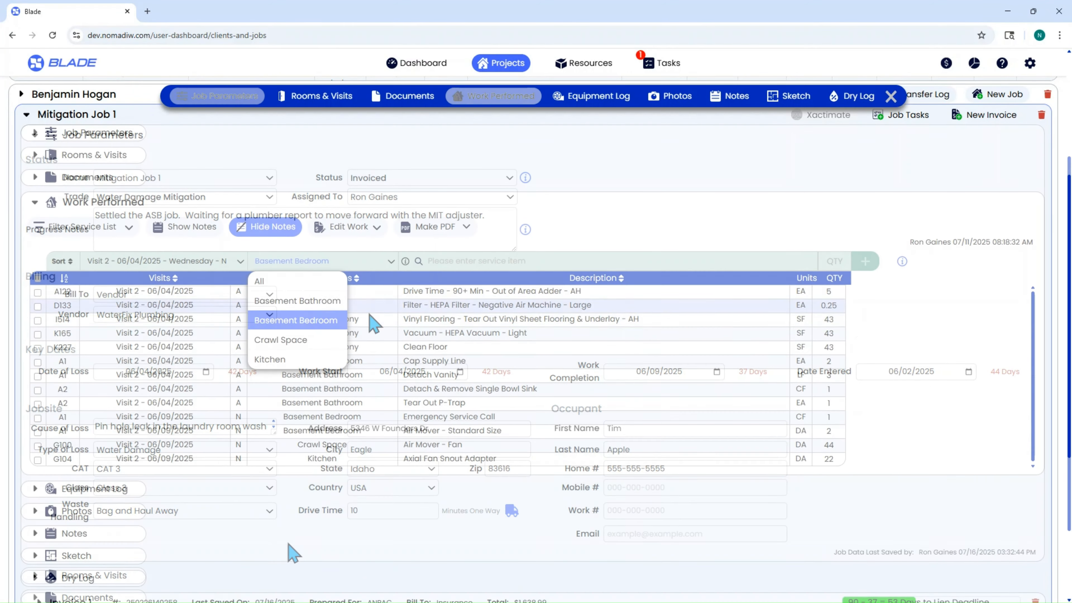
# Step: Add 35 SF of Tear Out Solid Surface Shower Surround - CAT 3 to the Basement Bathroom work performed on Visit 2, 06/04/2025
pyautogui.click(314, 302)
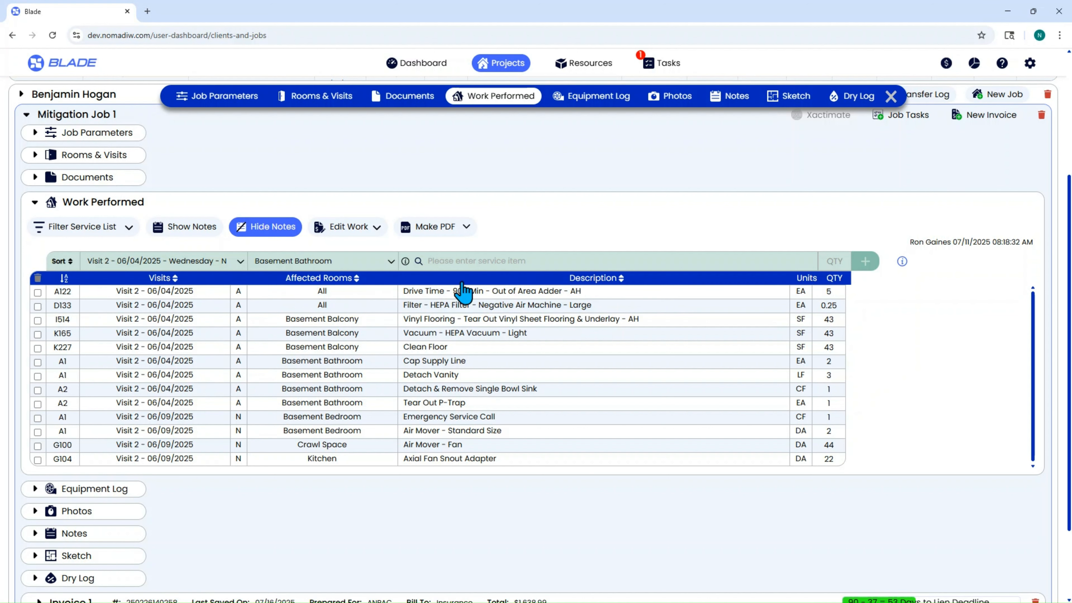
pyautogui.click(466, 261)
pyautogui.write('show')
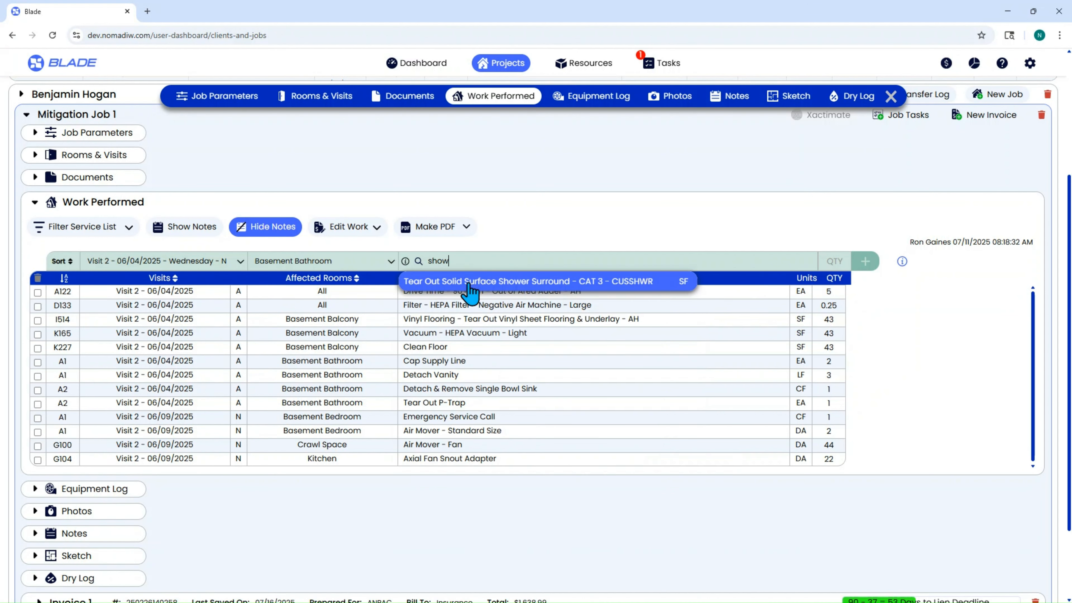
pyautogui.click(595, 287)
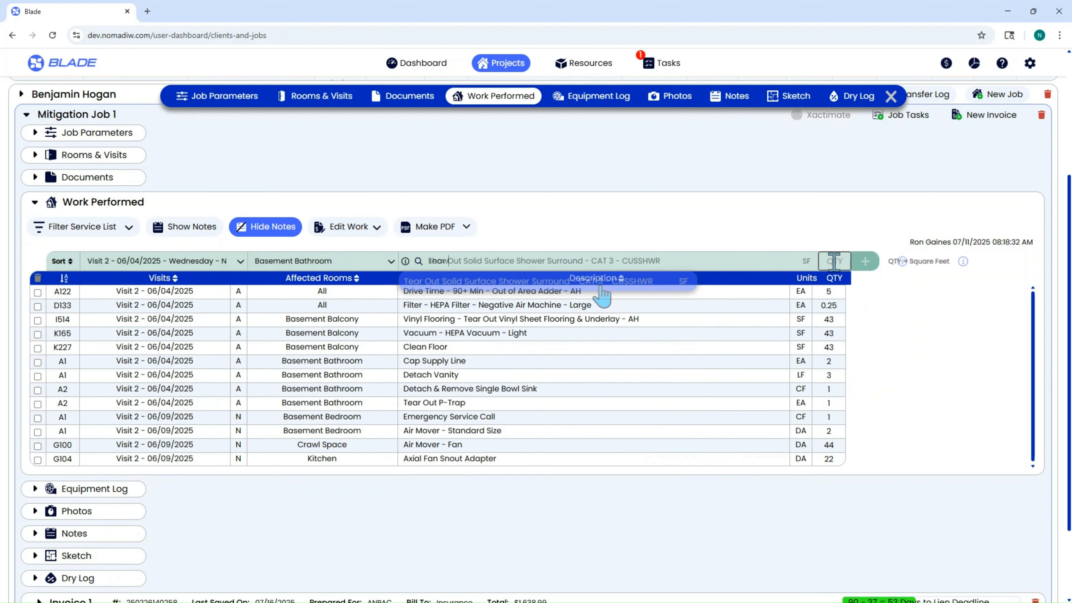
pyautogui.click(865, 263)
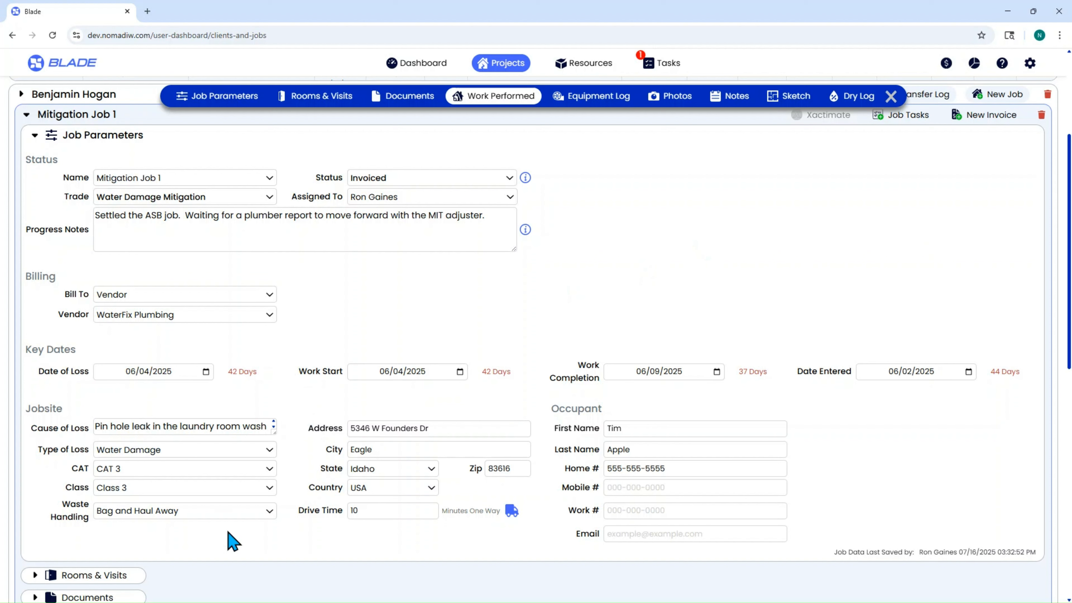
# Step: Review the jobsite's Waste Handling options, keeping Bag and Haul Away
pyautogui.click(223, 514)
pyautogui.click(175, 533)
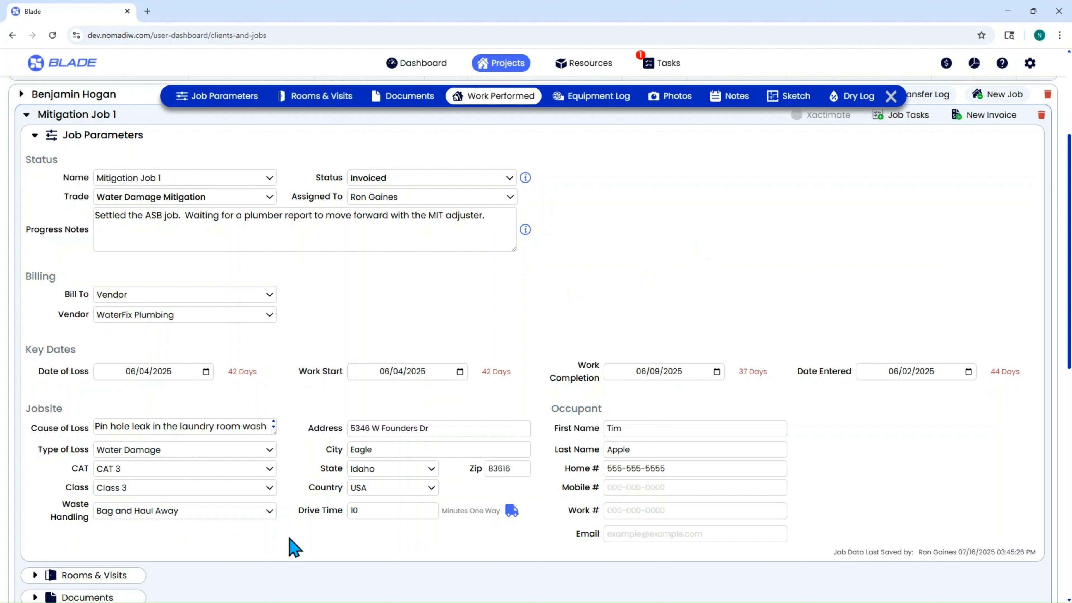
# Step: Search the services in the account settings for "vinyl" and open CUSVYFLD - Flooring - Vinyl Sheet - Discard
pyautogui.click(1032, 63)
pyautogui.click(1015, 119)
pyautogui.click(405, 98)
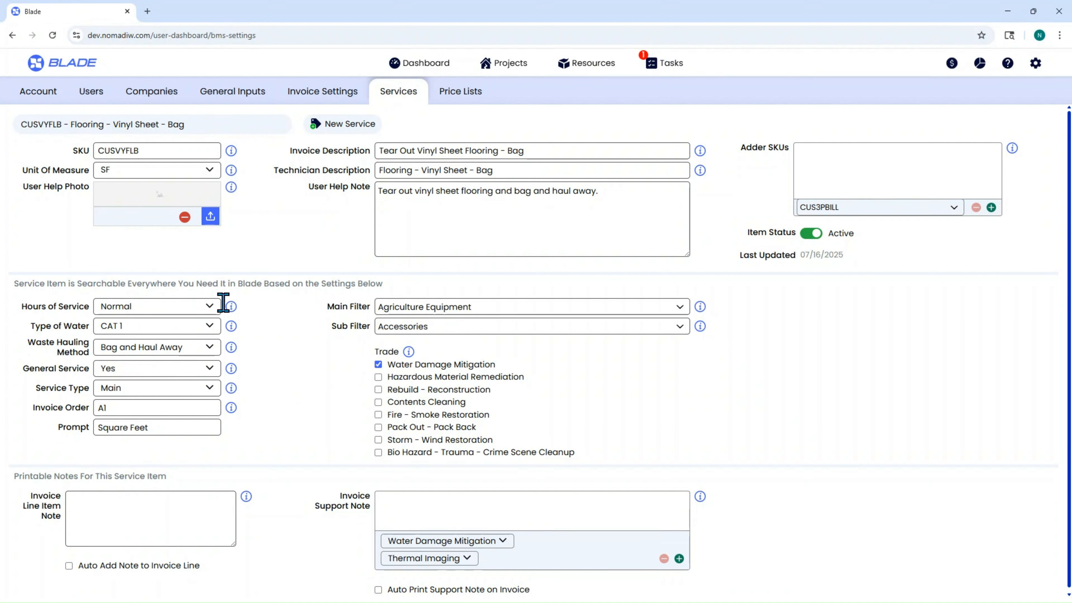
pyautogui.moveTo(204, 124); pyautogui.dragTo(8, 122)
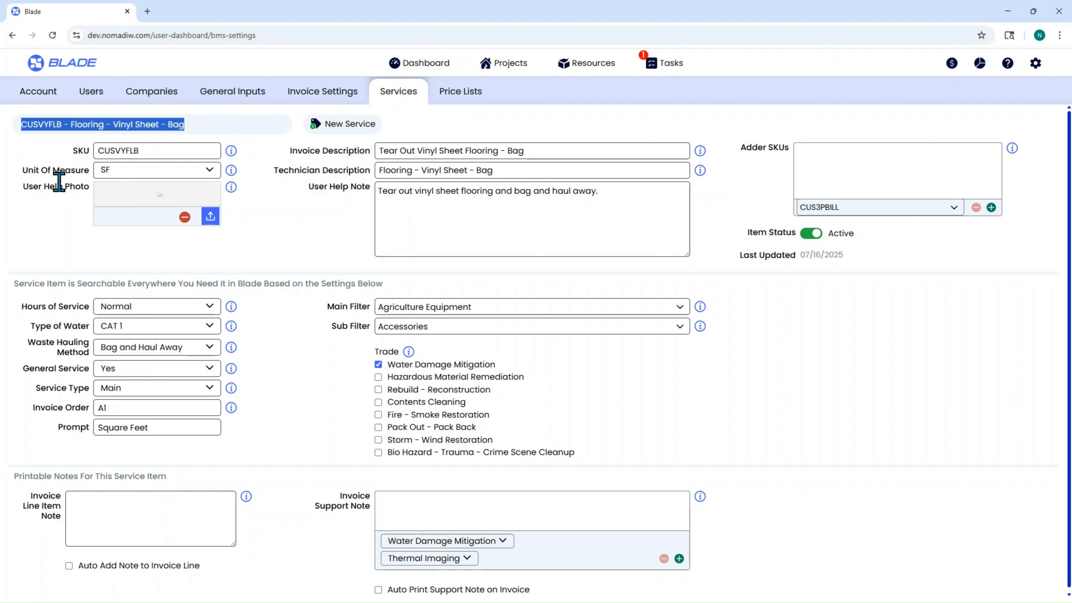
pyautogui.write('vinyl')
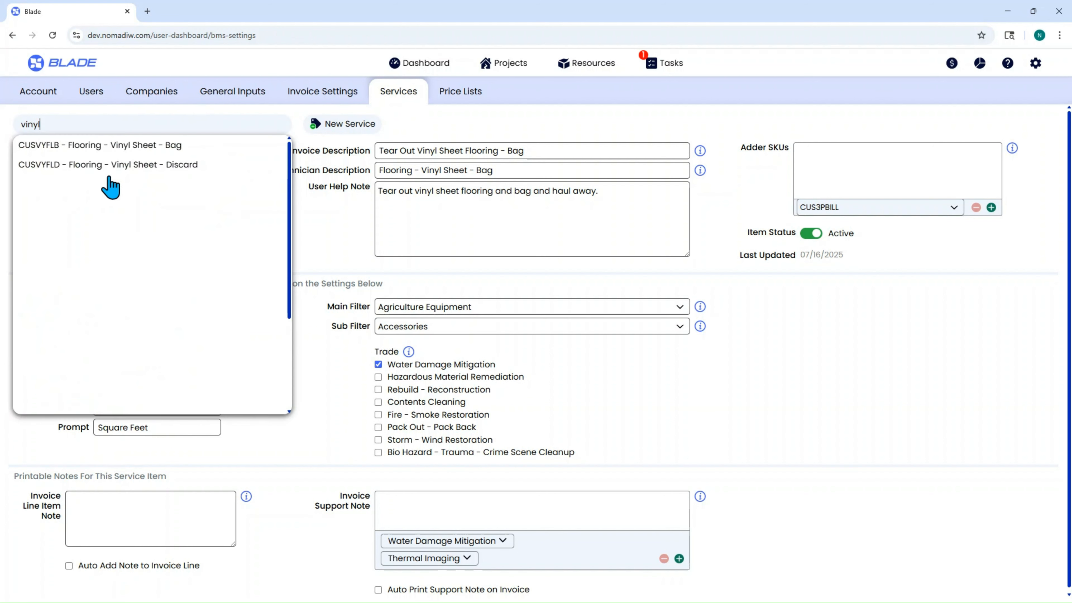
pyautogui.click(108, 167)
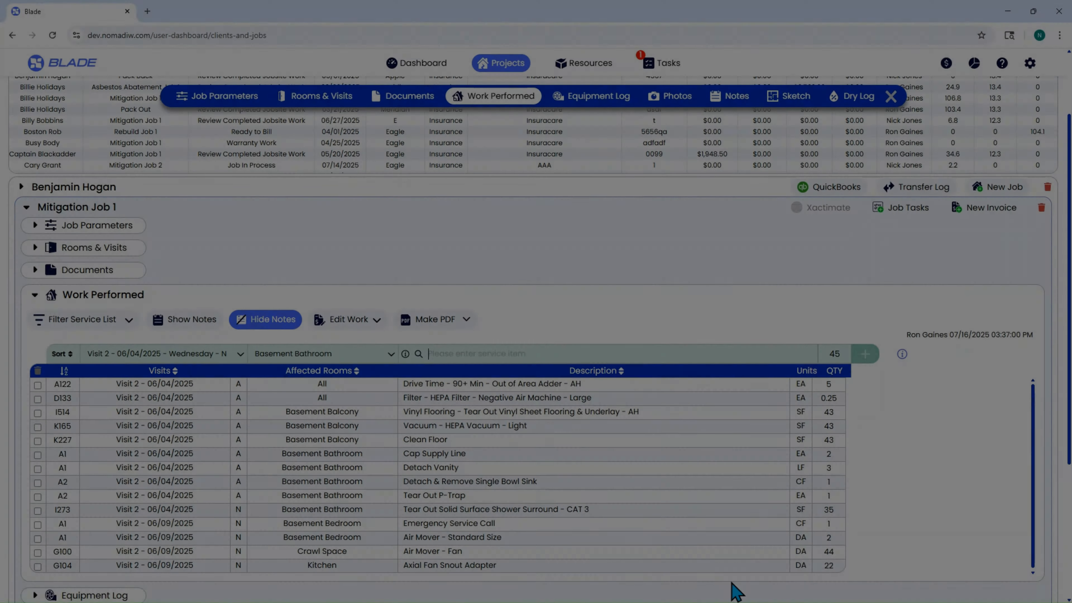
# Step: Add 45 SF of Ceiling Tile - Suspended - Tear Out - CAT 3 to the Basement Bathroom work performed on Visit 2, 06/04/2025
pyautogui.write('iling')
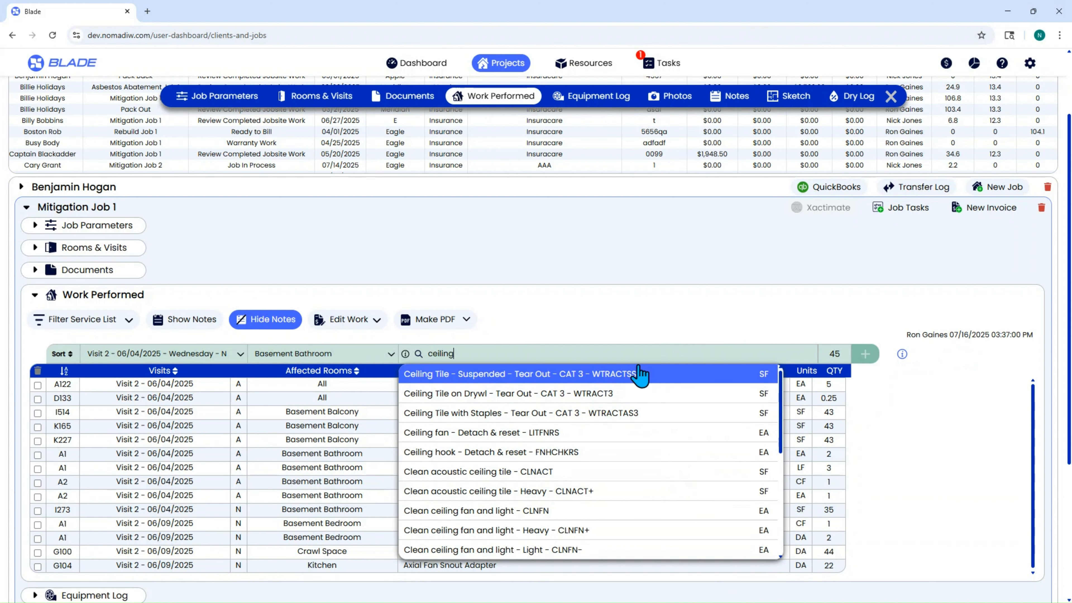
pyautogui.click(639, 373)
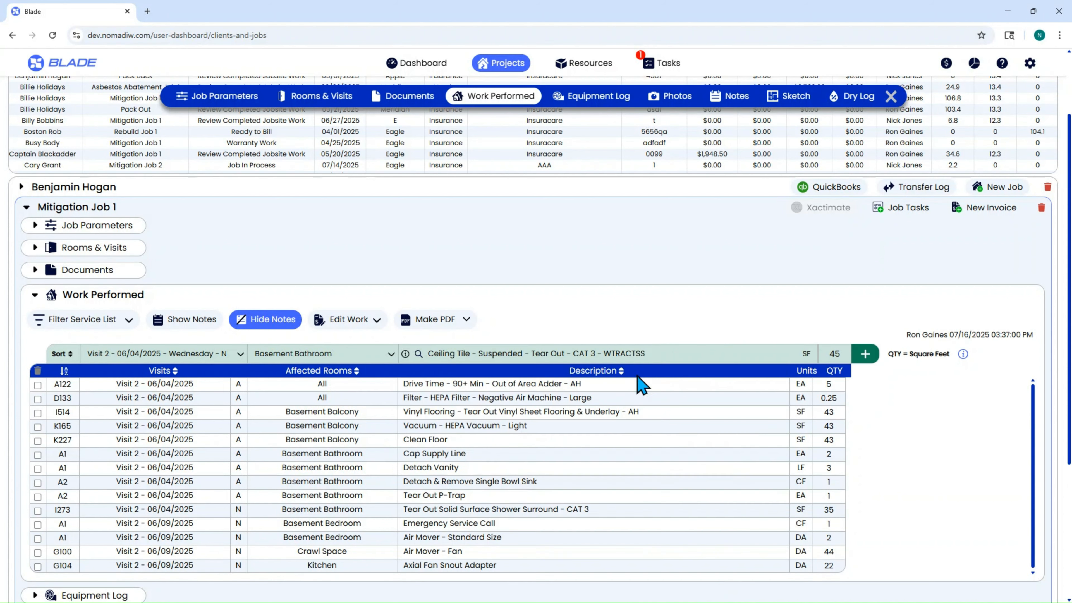
pyautogui.click(864, 354)
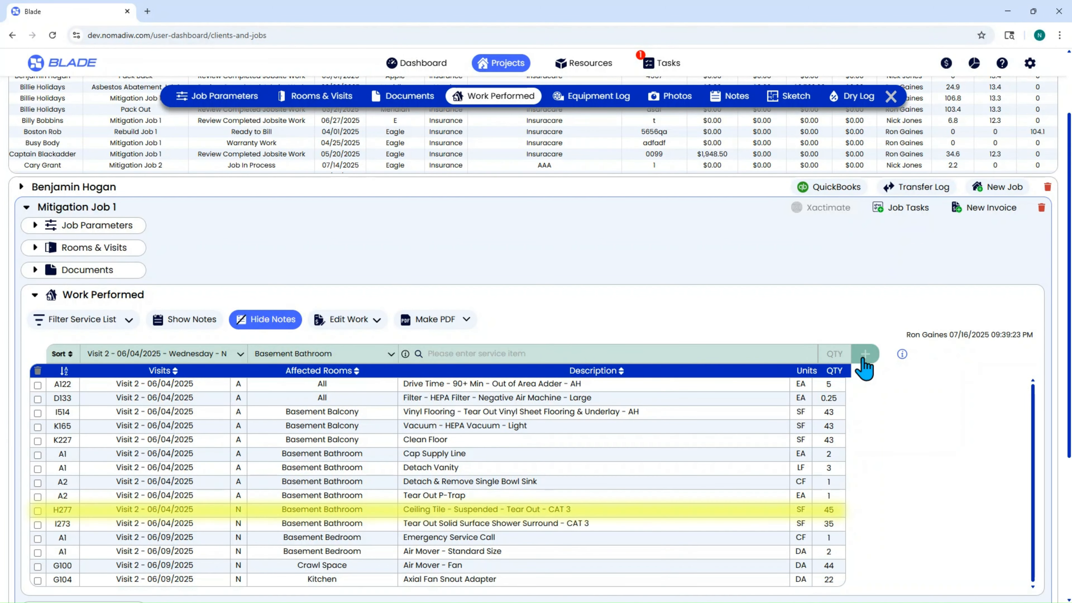